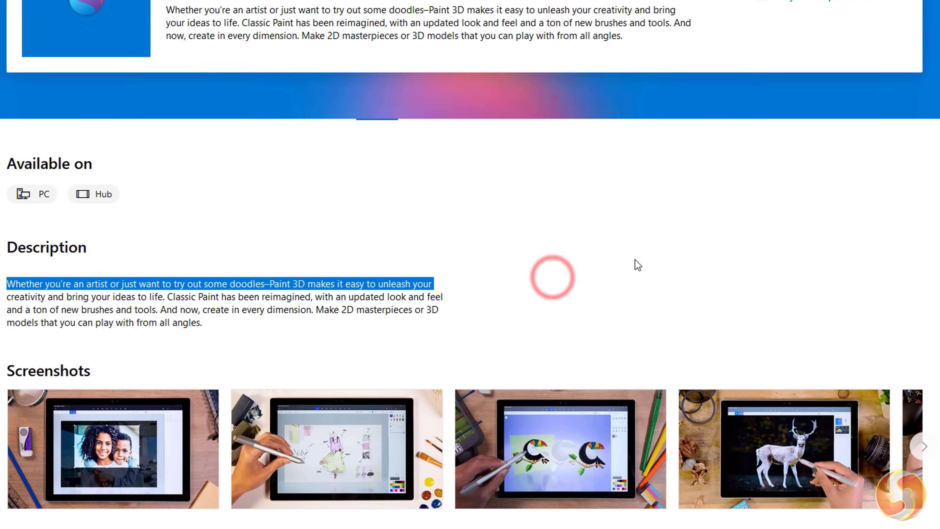
# - Look through the Paint 3D store page, including its description, new version notes and features
pyautogui.scroll(-15, 589, 269)
pyautogui.scroll(6, 493, 330)
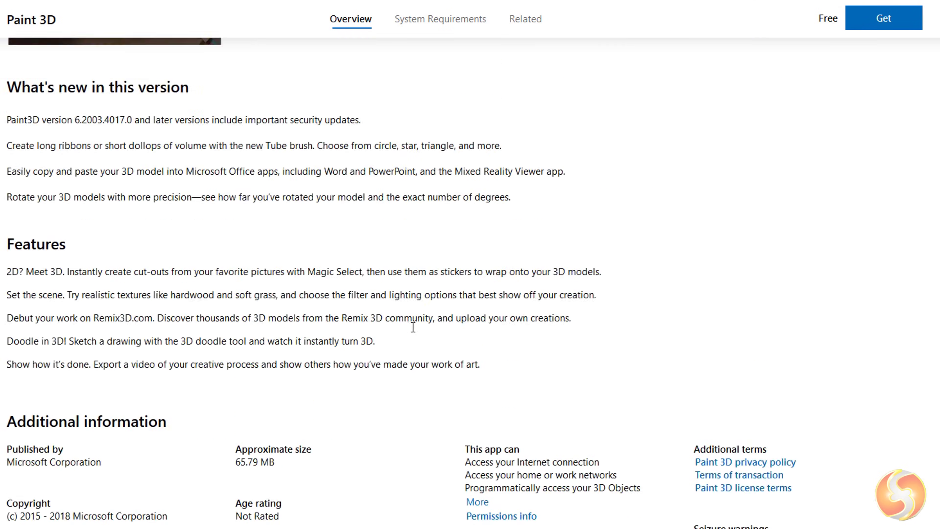
pyautogui.scroll(15, 403, 328)
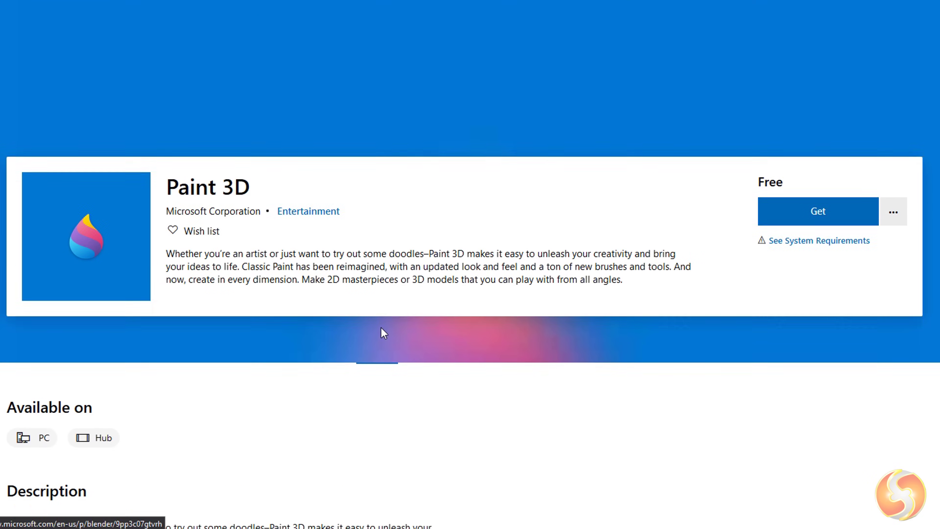
pyautogui.scroll(4, 383, 333)
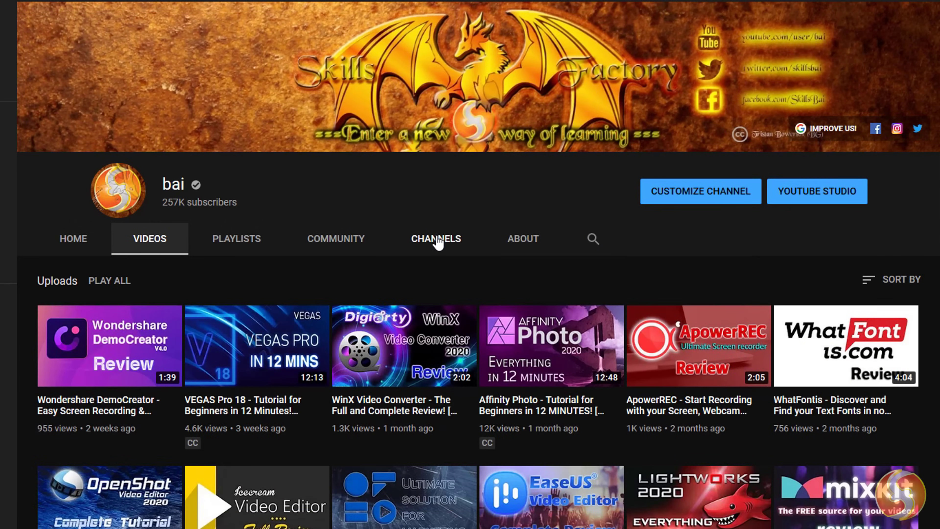
pyautogui.scroll(-10, 437, 243)
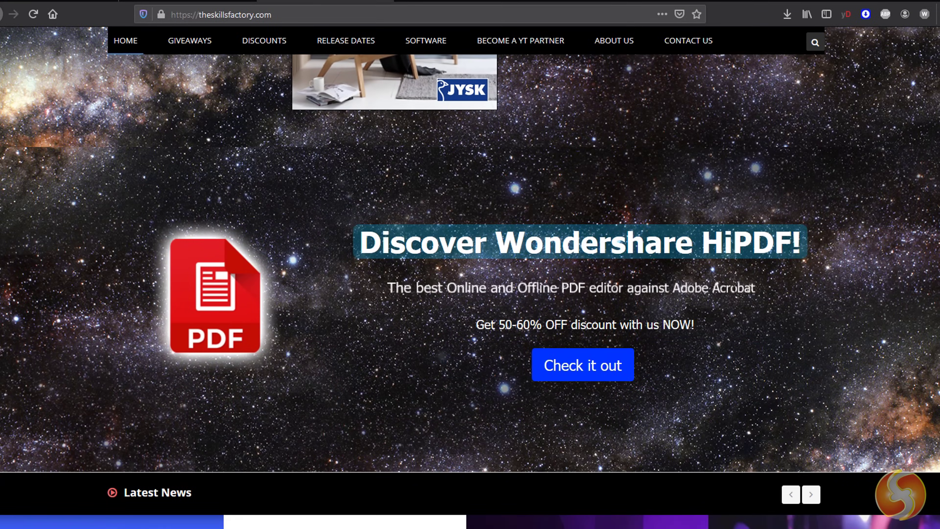
pyautogui.scroll(-5, 730, 284)
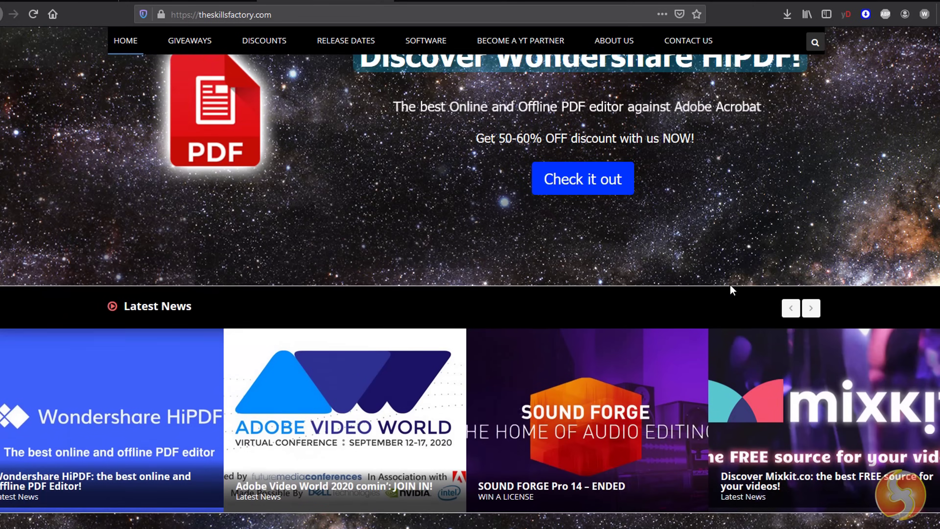
pyautogui.scroll(-20, 730, 285)
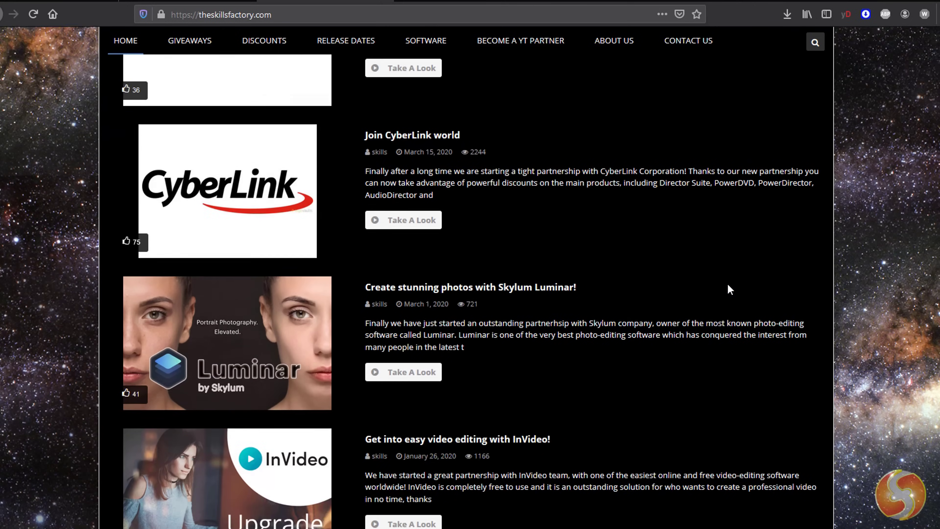
pyautogui.scroll(-20, 728, 285)
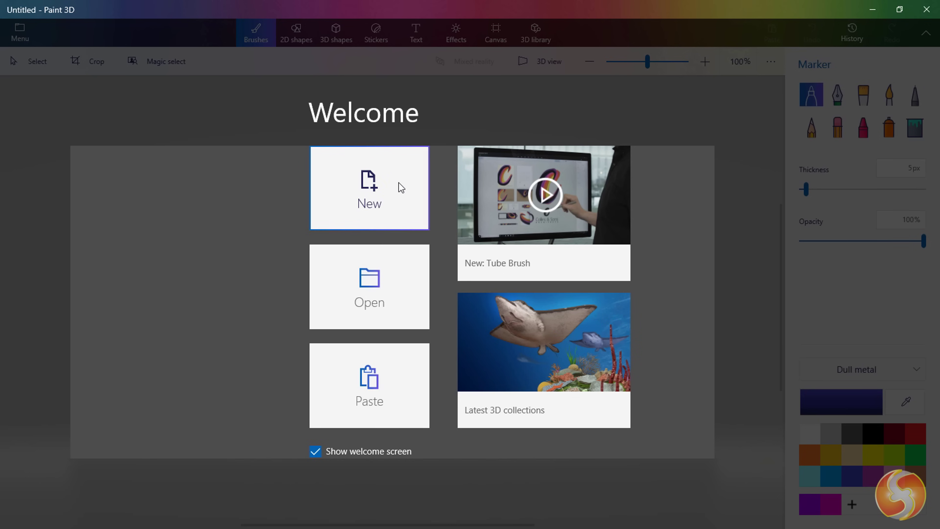
# - Copy the image IMG_20191216_185804.jpg from the Paint3D2020(1) folder and paste it from the Paint 3D welcome screen
pyautogui.click(382, 285)
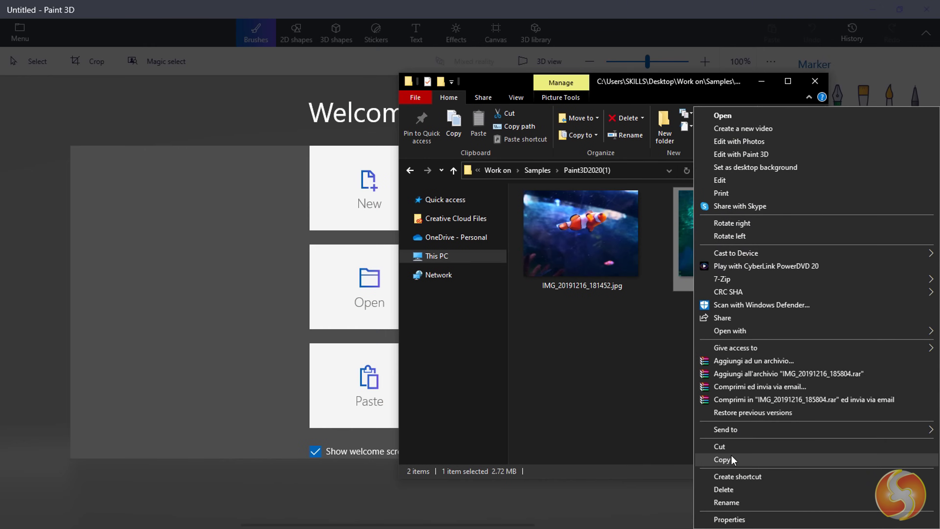
pyautogui.click(730, 460)
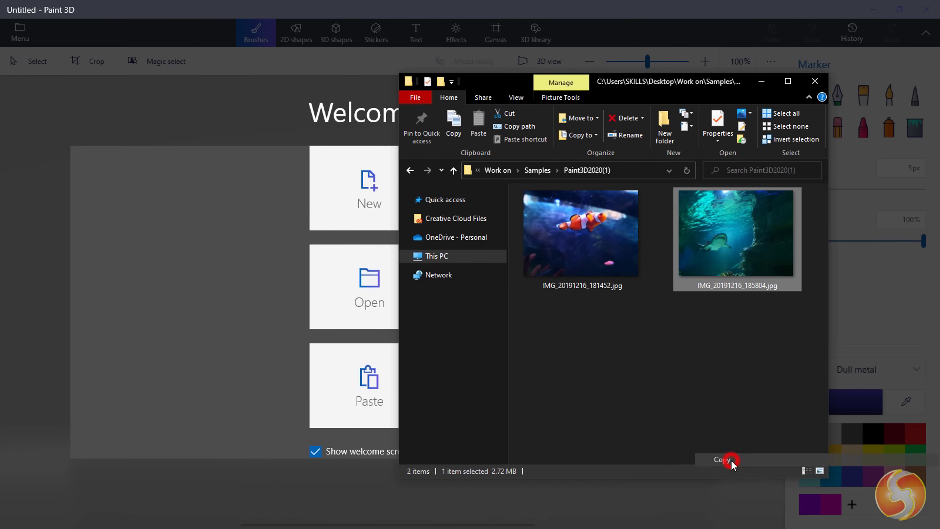
pyautogui.click(760, 83)
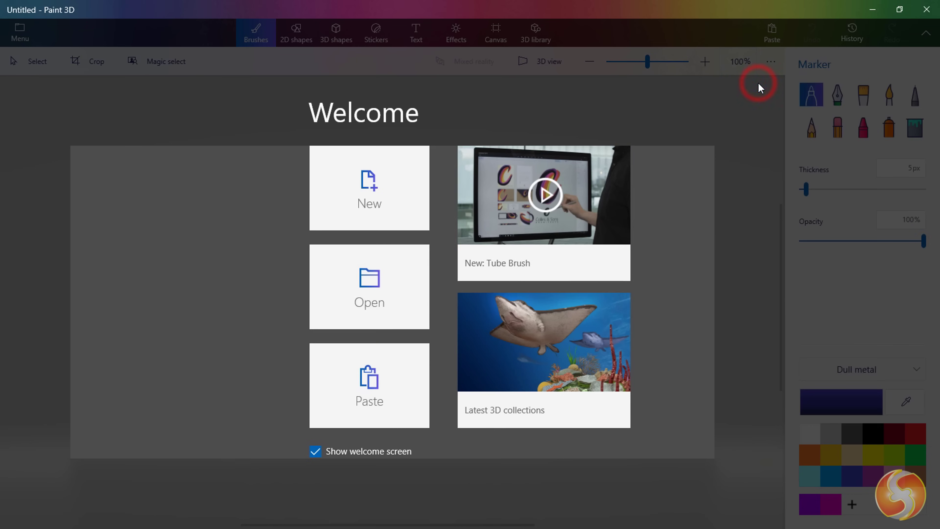
pyautogui.click(370, 393)
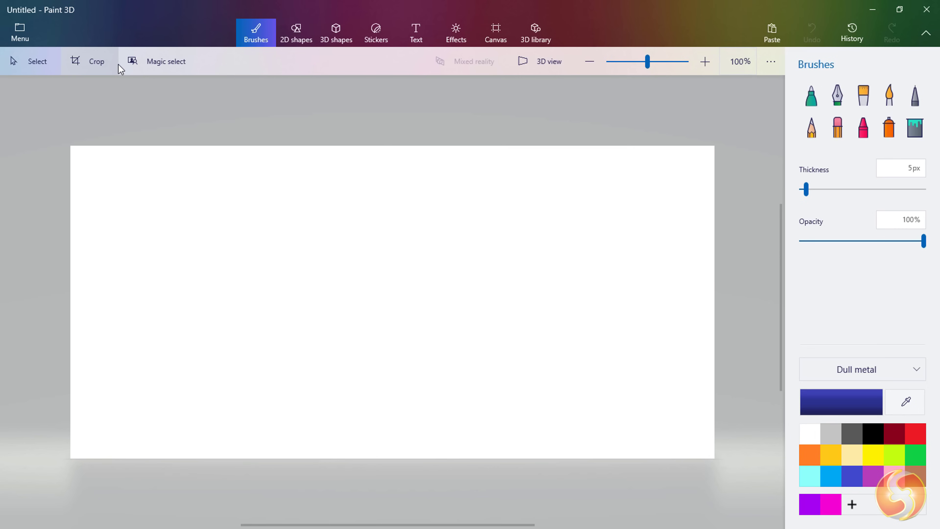
# - Look through the options for 2D shapes, 3D shapes, stickers, text, effects and canvas
pyautogui.click(296, 34)
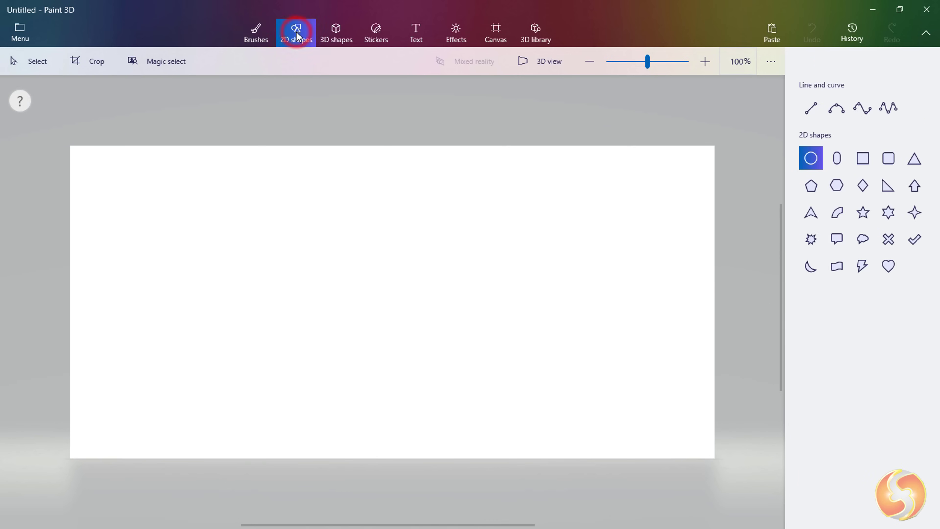
pyautogui.click(344, 34)
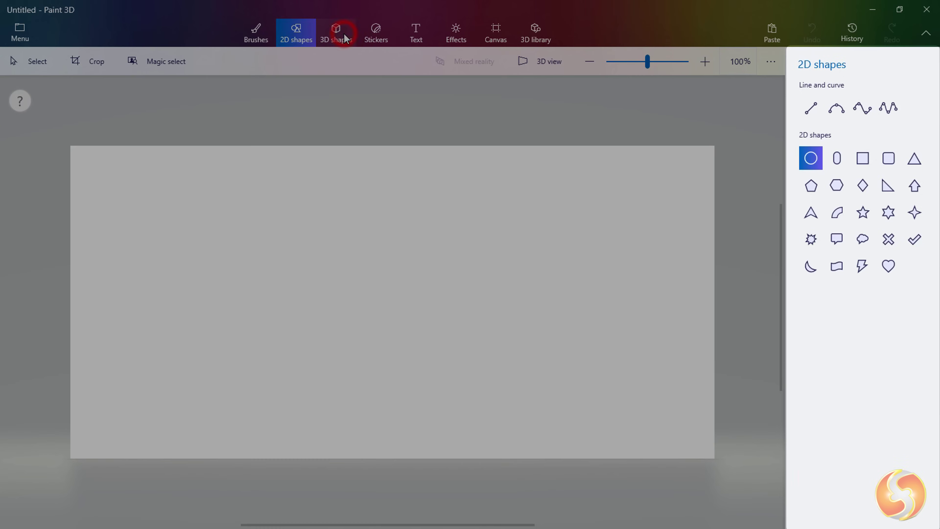
pyautogui.click(376, 36)
pyautogui.click(414, 35)
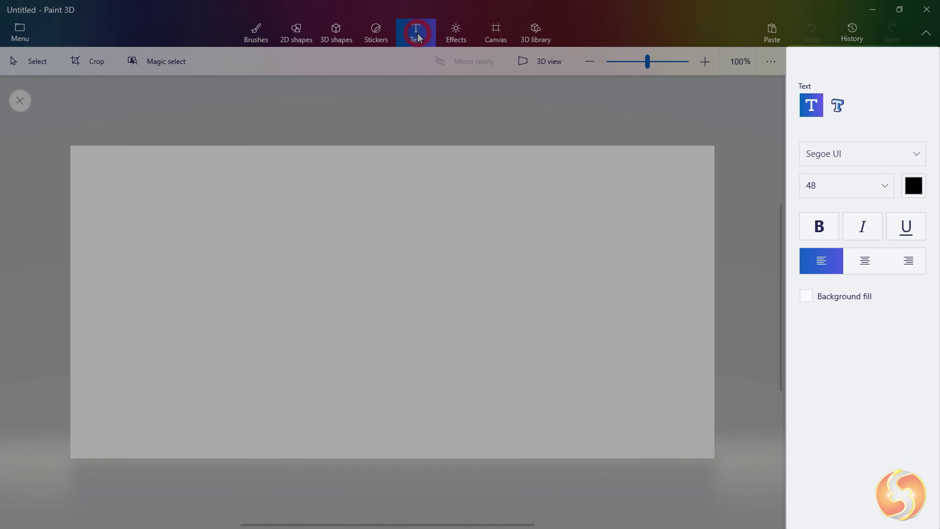
pyautogui.click(455, 37)
pyautogui.click(494, 36)
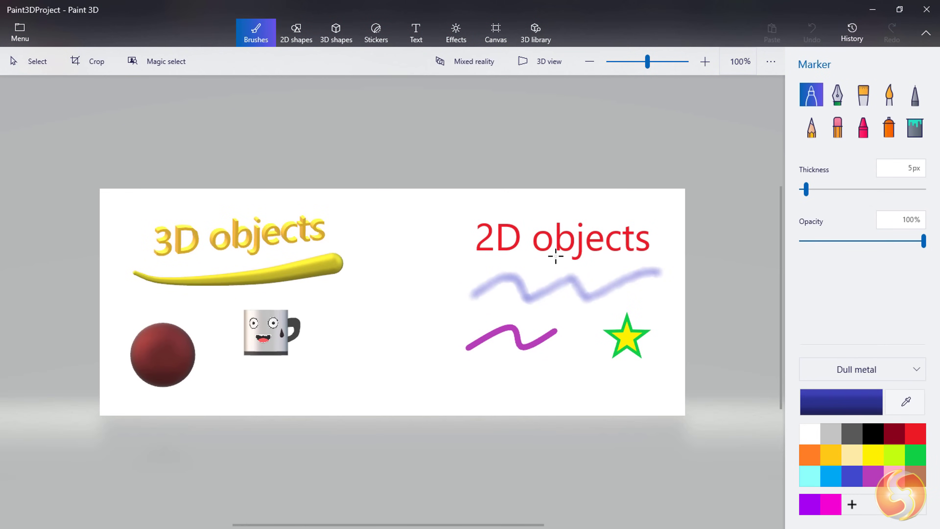
# - Examine the 2D text, strokes and star of the sample project up close with the Select tool
pyautogui.click(23, 58)
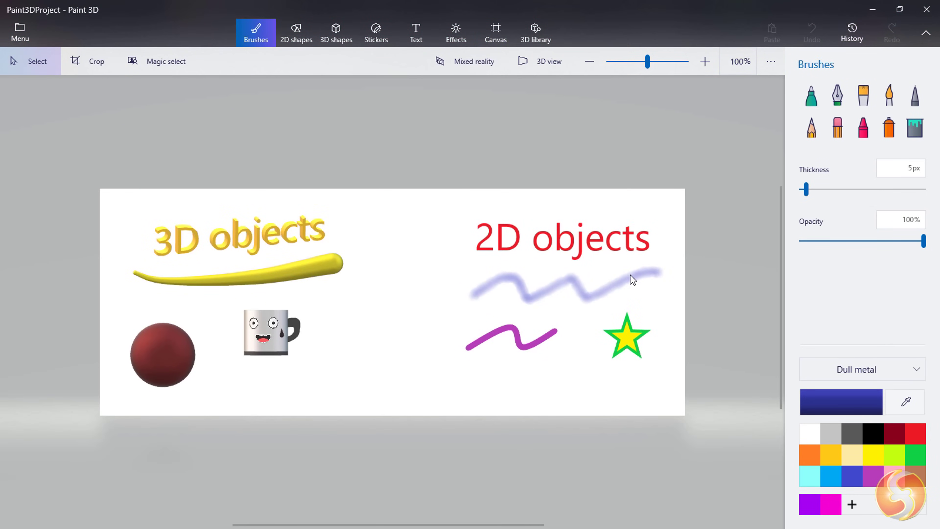
pyautogui.scroll(5, 632, 280)
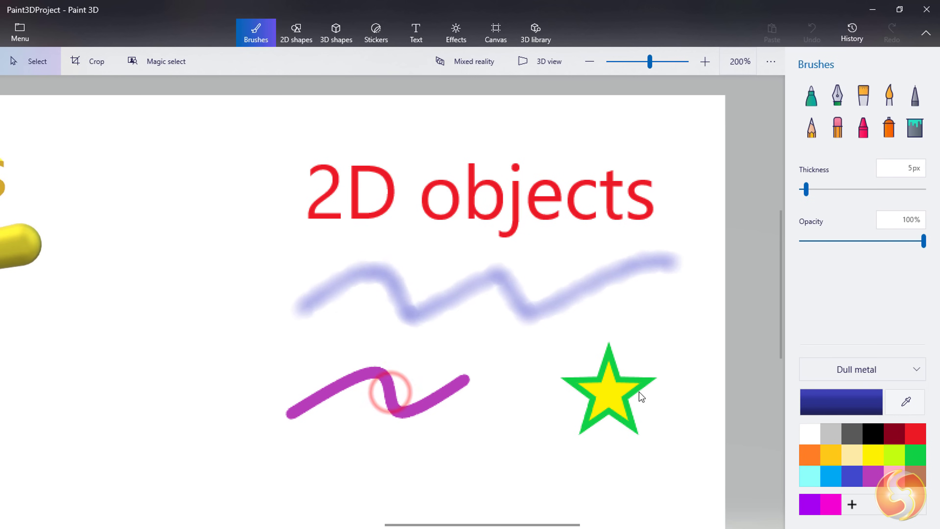
pyautogui.scroll(5, 572, 187)
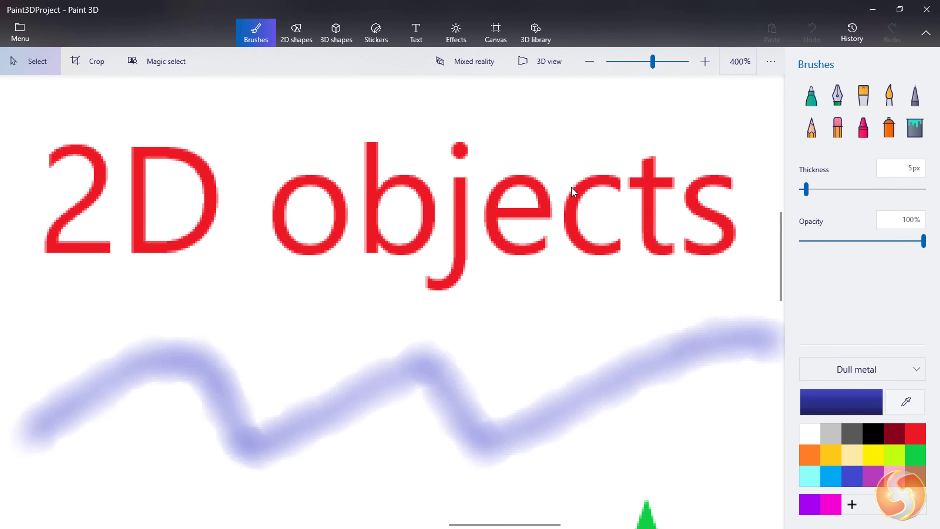
pyautogui.scroll(-3, 572, 189)
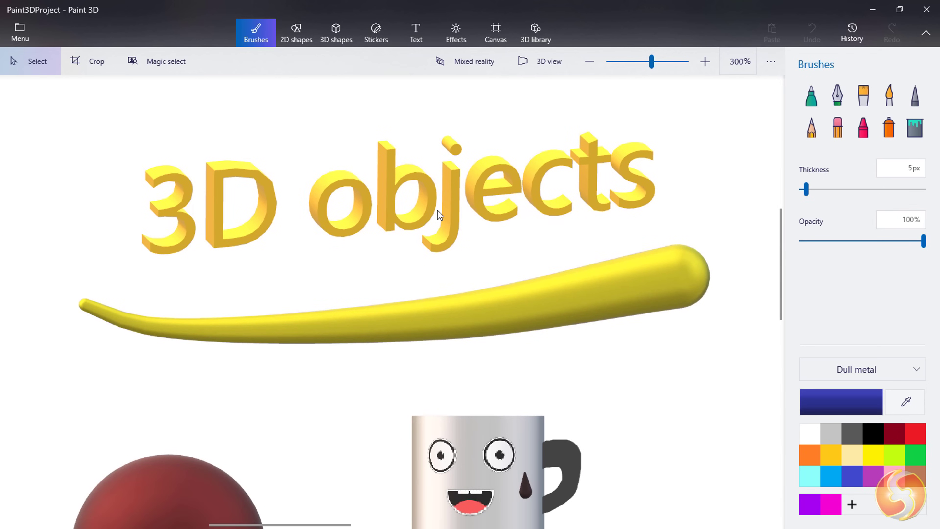
# - Select the yellow 3D text and inspect the sample scene from different angles in 3D view
pyautogui.click(455, 210)
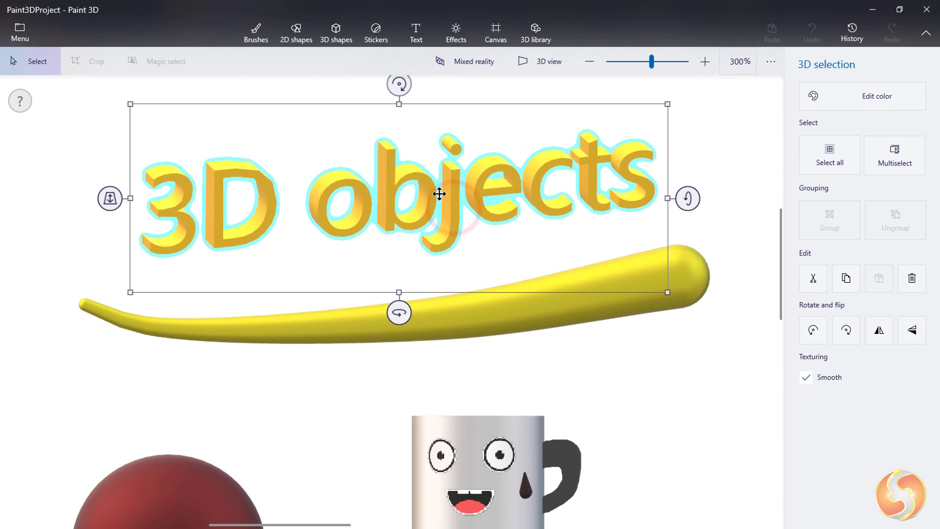
pyautogui.click(454, 317)
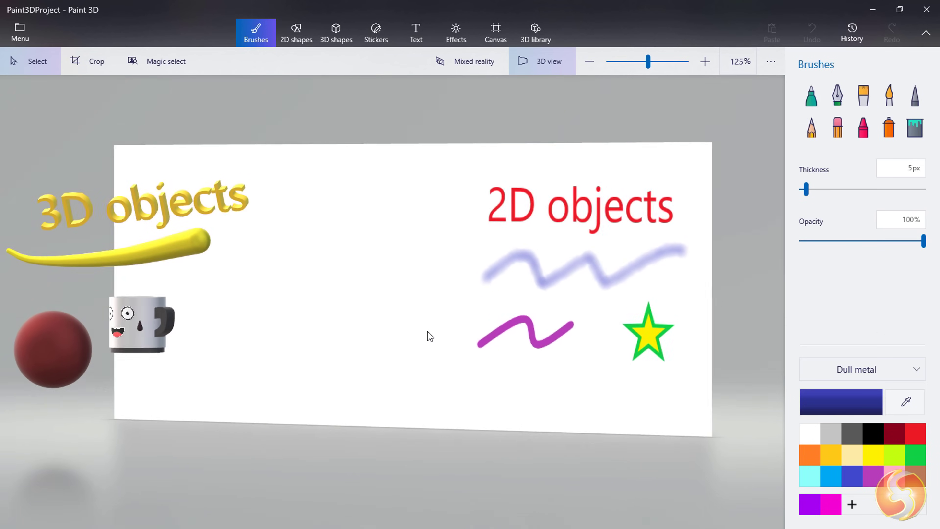
pyautogui.moveTo(429, 336); pyautogui.dragTo(639, 333)
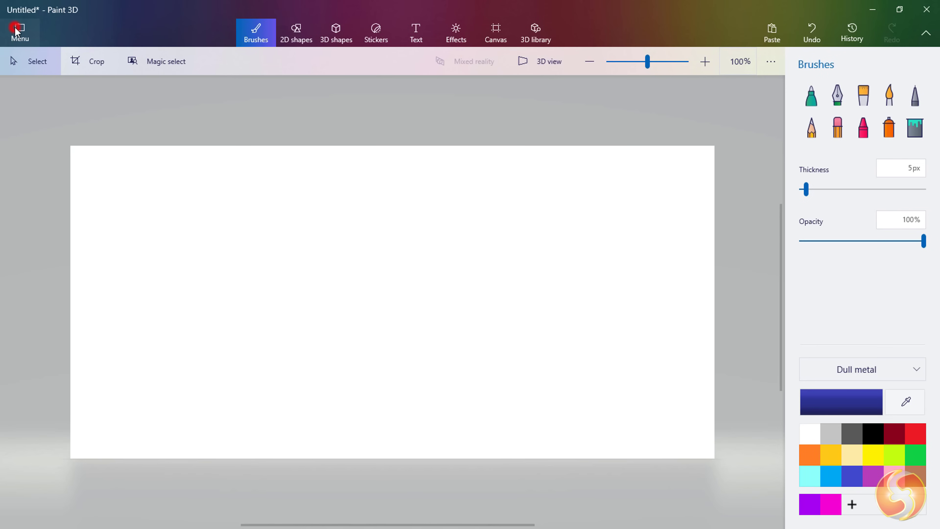
# - Copy the clownfish photo IMG_20191216_181452.jpg from its folder and paste it onto the blank canvas
pyautogui.click(17, 31)
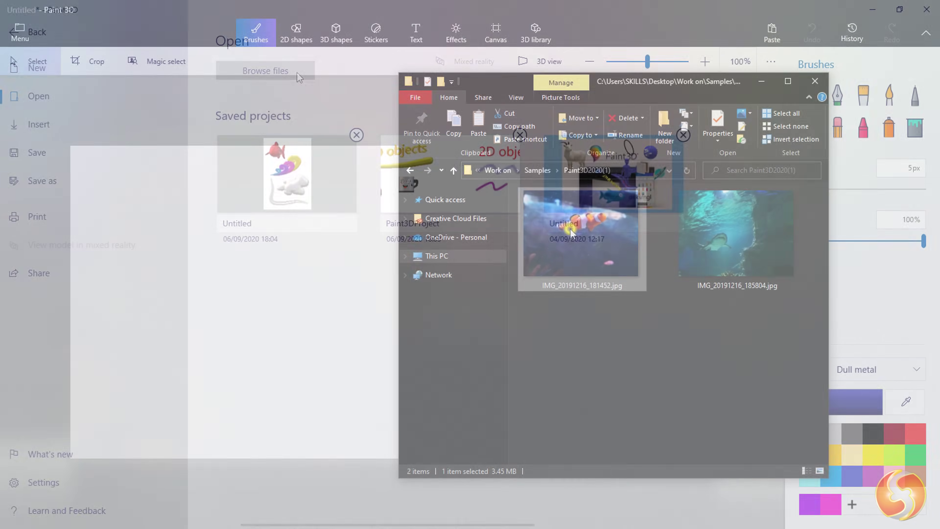
pyautogui.rightClick(571, 234)
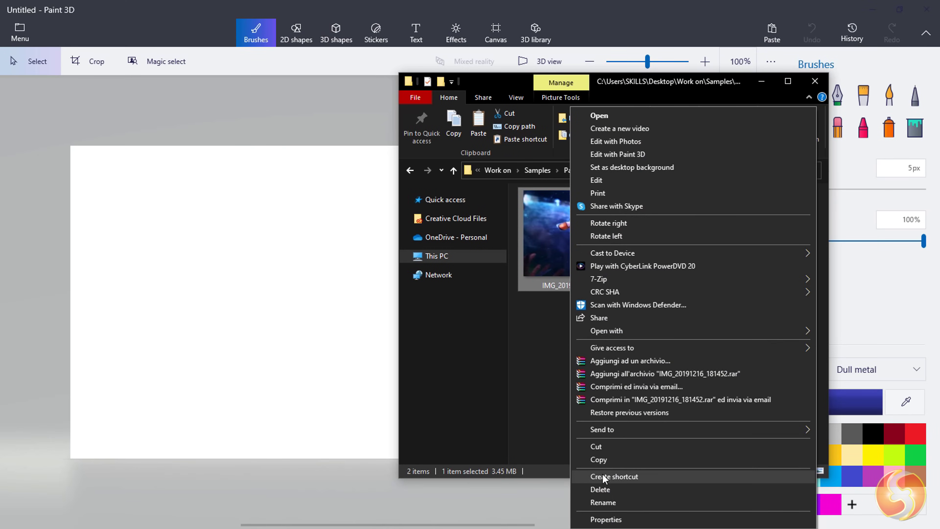
pyautogui.click(607, 461)
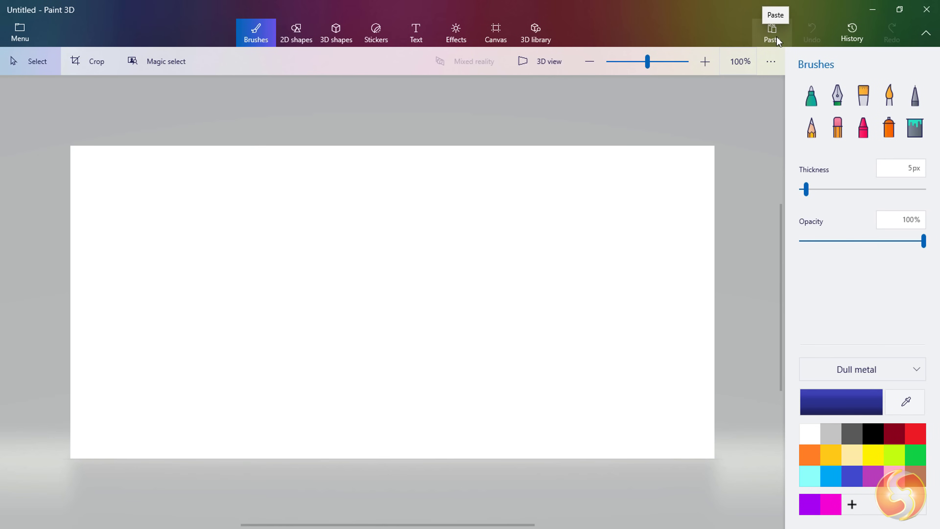
pyautogui.click(772, 33)
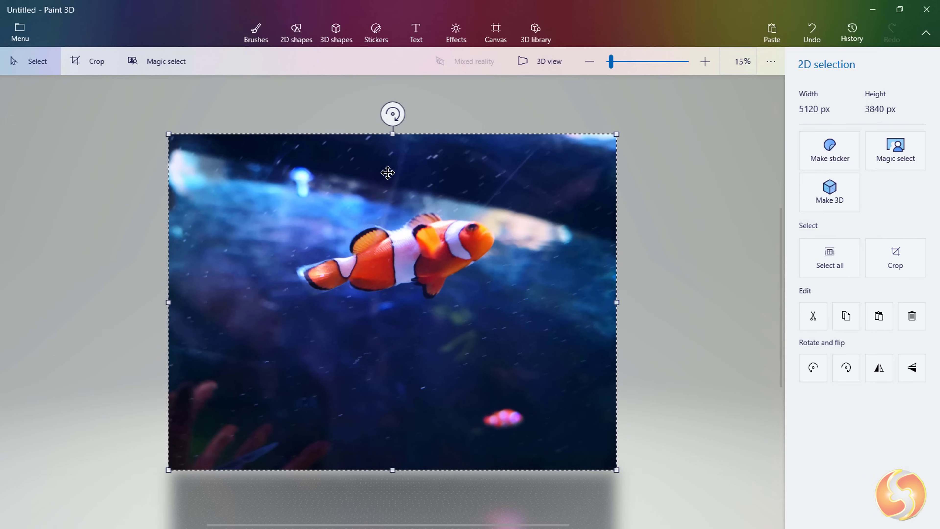
# - Move, slightly rotate and shrink the pasted clownfish photo to about 4039 × 3393 px on the canvas
pyautogui.moveTo(361, 191); pyautogui.dragTo(396, 222)
pyautogui.moveTo(203, 164); pyautogui.dragTo(300, 195)
pyautogui.moveTo(477, 185); pyautogui.dragTo(398, 159)
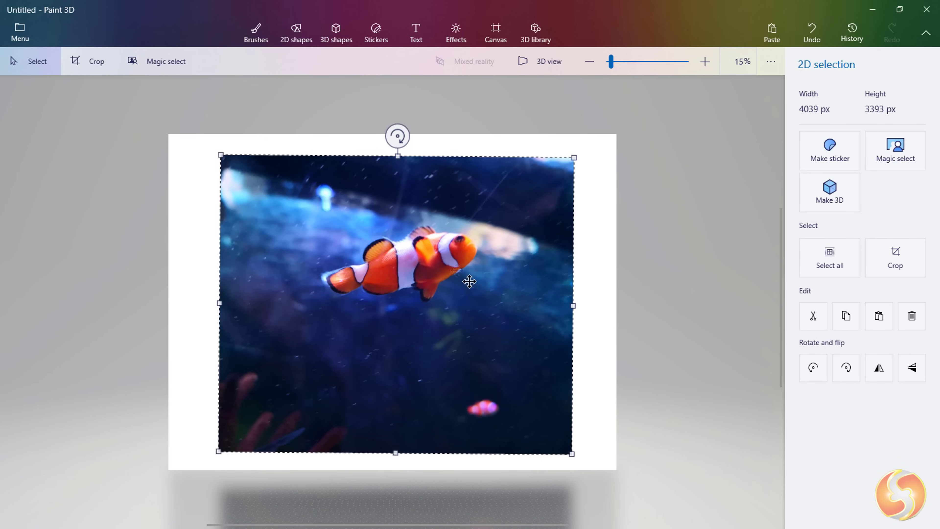
pyautogui.click(592, 276)
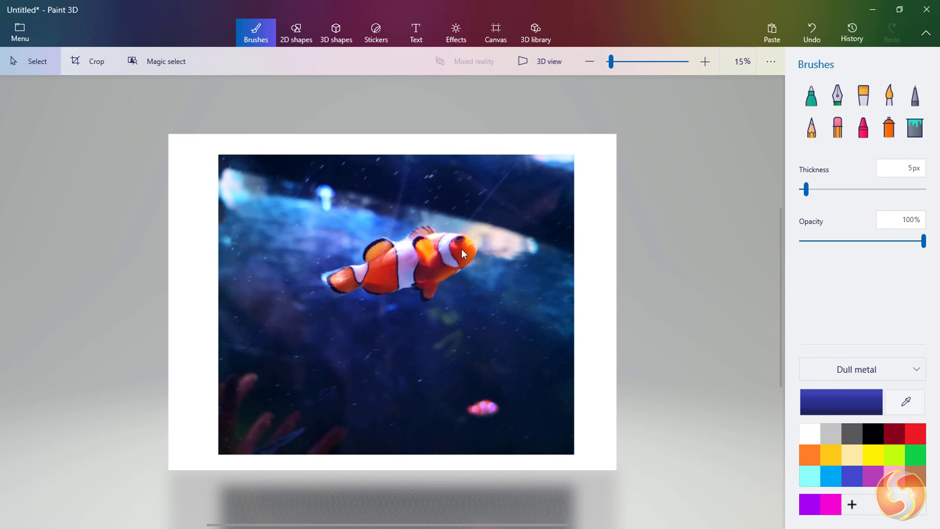
# - Examine the clownfish photo at several magnifications, both close up and as a whole
pyautogui.scroll(3, 450, 274)
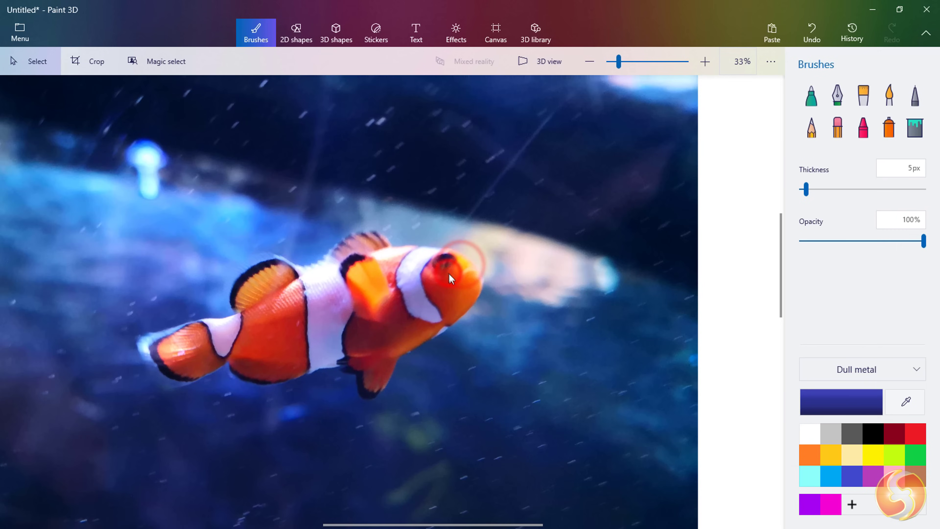
pyautogui.scroll(-5, 448, 274)
pyautogui.scroll(2, 452, 274)
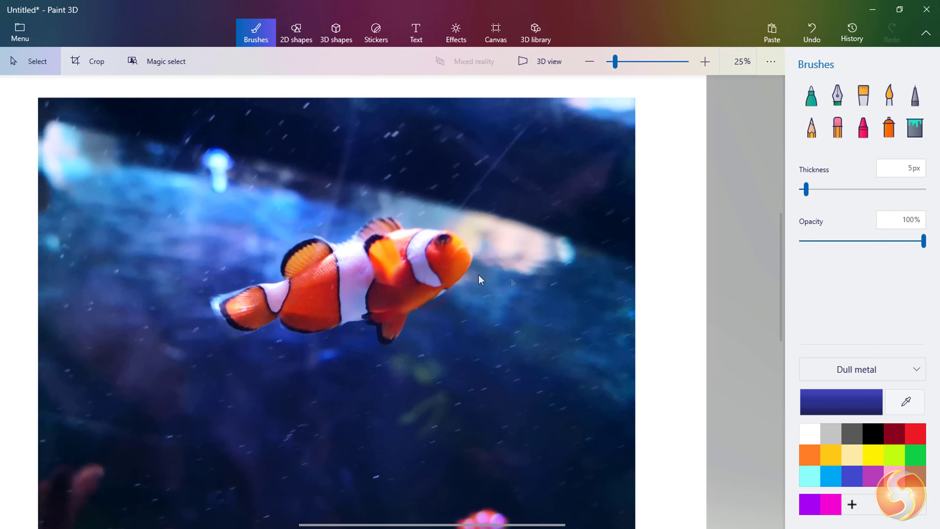
pyautogui.scroll(-2, 523, 296)
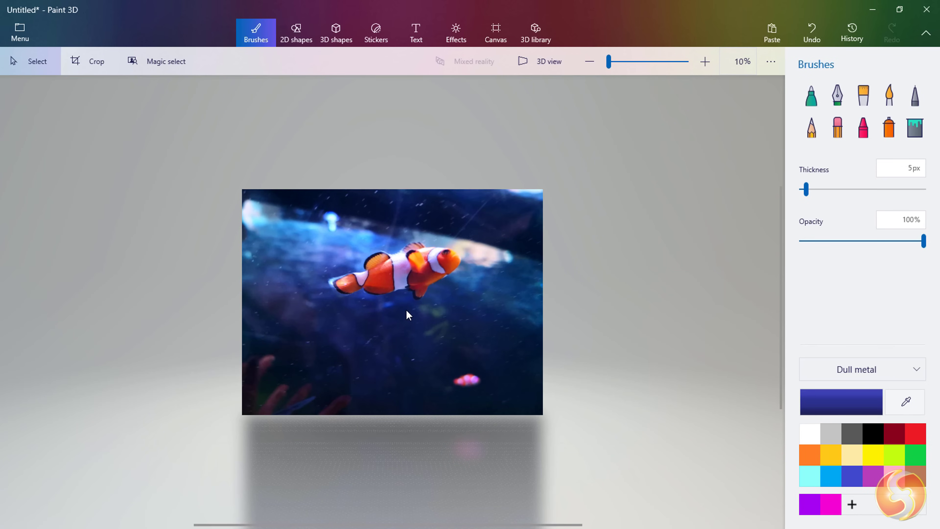
pyautogui.scroll(2, 406, 309)
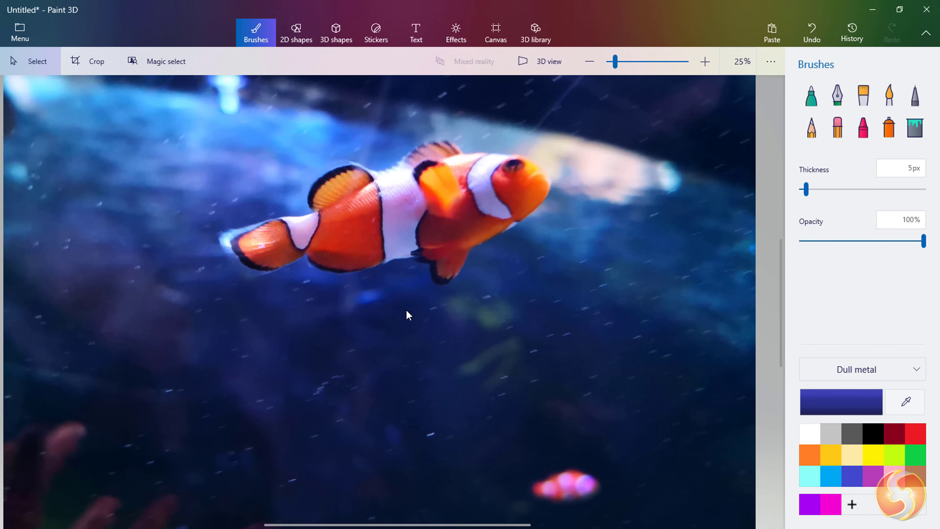
pyautogui.scroll(-2, 405, 309)
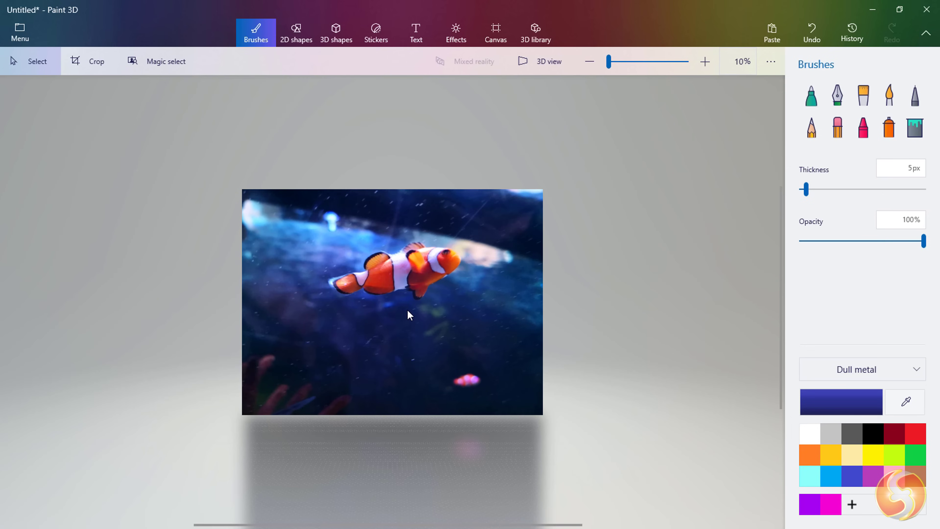
# - Start cropping the canvas with a custom frame drawn in closely around the large clownfish
pyautogui.click(91, 66)
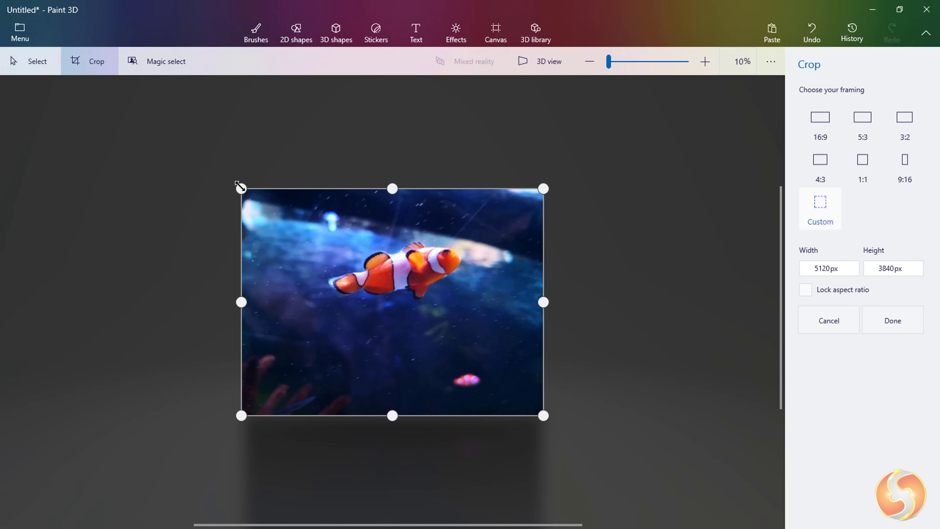
pyautogui.moveTo(240, 186); pyautogui.dragTo(298, 225)
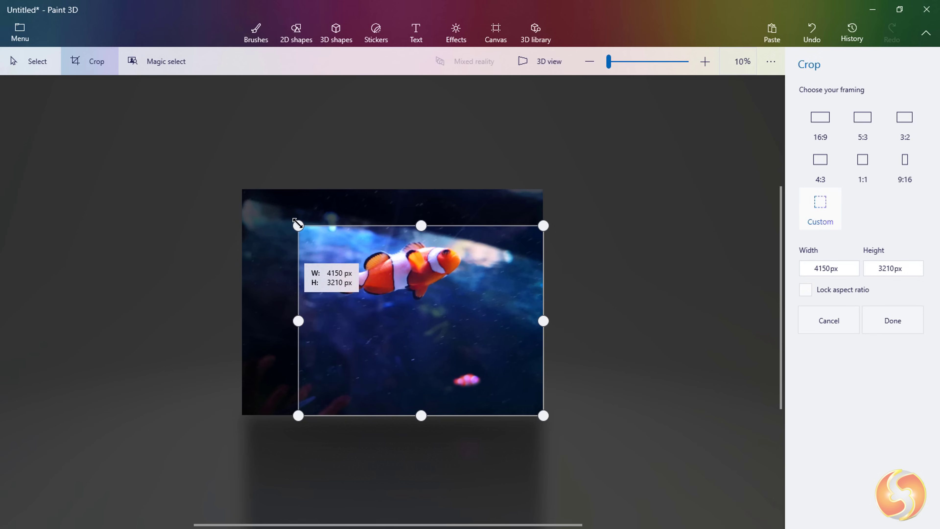
pyautogui.moveTo(543, 415); pyautogui.dragTo(488, 313)
# - Try the 4:3, 1:1 and 9:16 crop framings on the photo
pyautogui.click(822, 162)
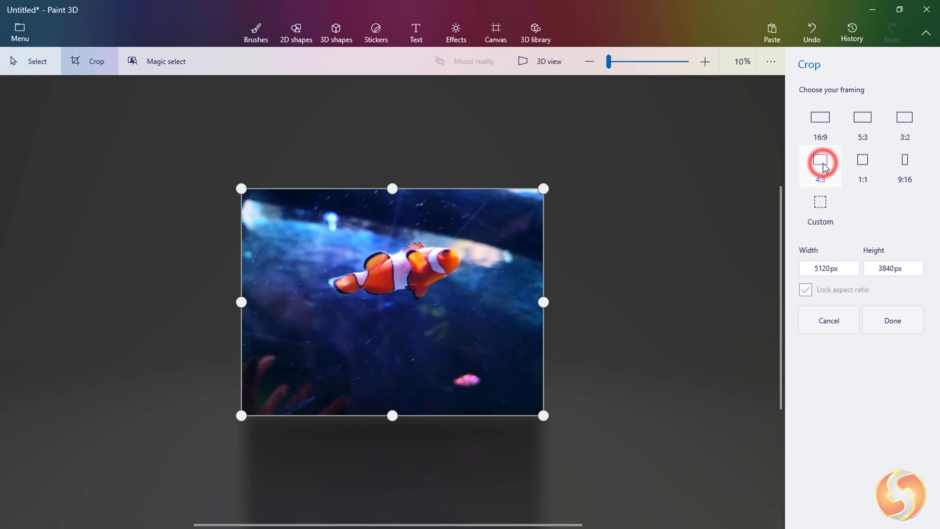
pyautogui.click(862, 163)
pyautogui.click(899, 162)
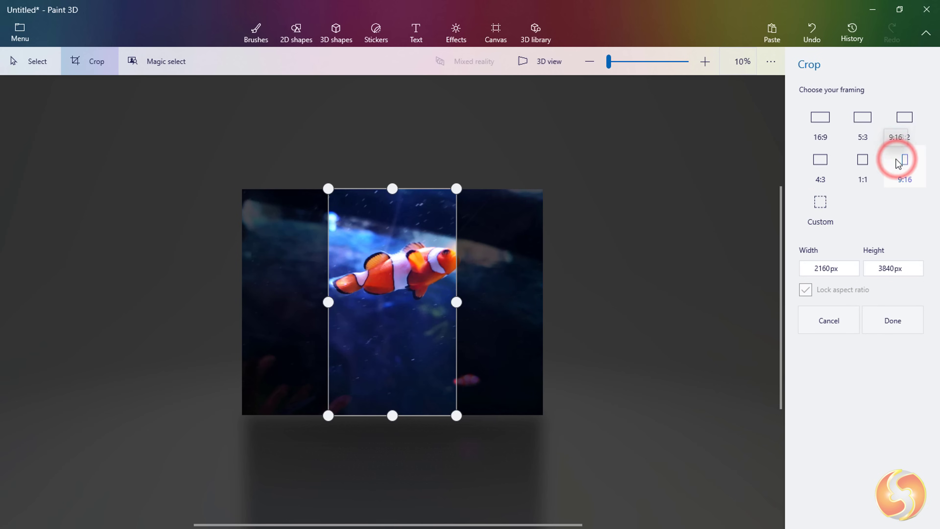
# - Crop the photo to a custom 2360 × 1500 px frame around the large clownfish and undo the crop
pyautogui.click(831, 209)
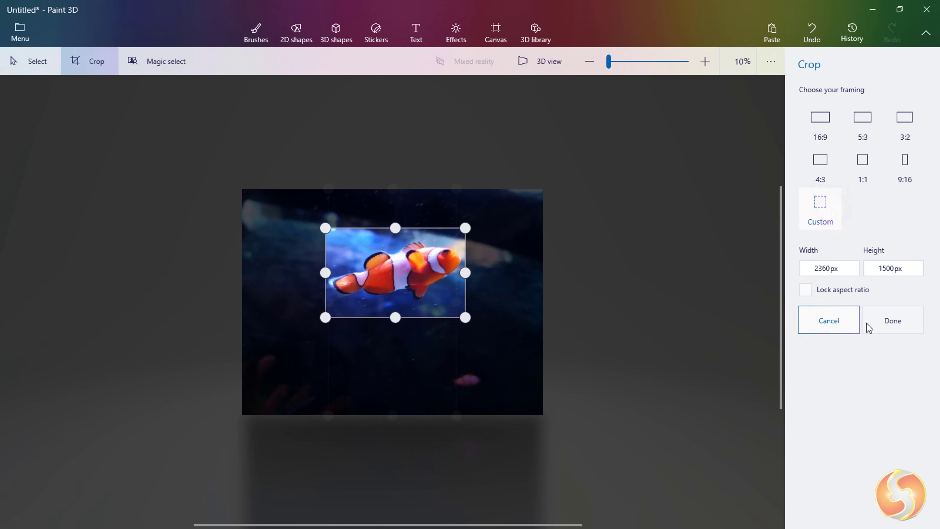
pyautogui.click(902, 321)
pyautogui.keyDown('ctrl'); pyautogui.scroll(3, 437, 302); pyautogui.keyUp('ctrl')
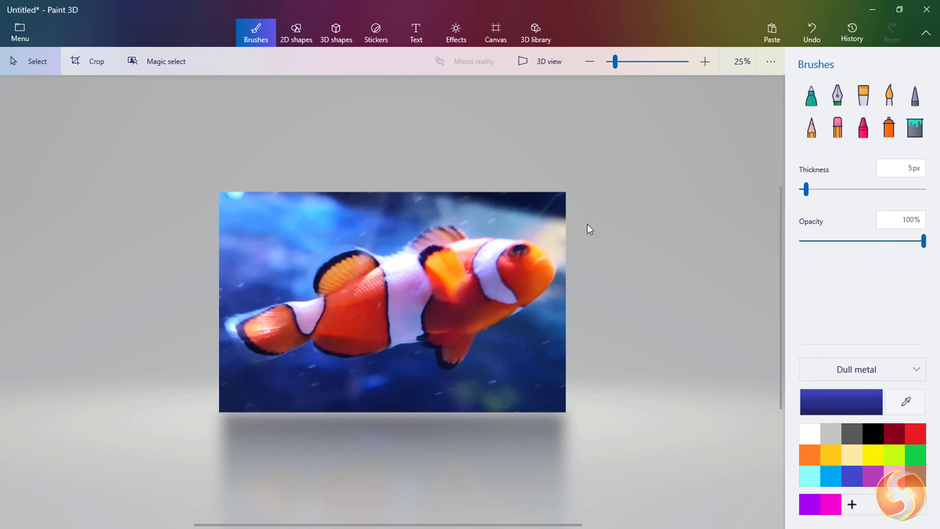
pyautogui.hotkey('ctrl', 'z')
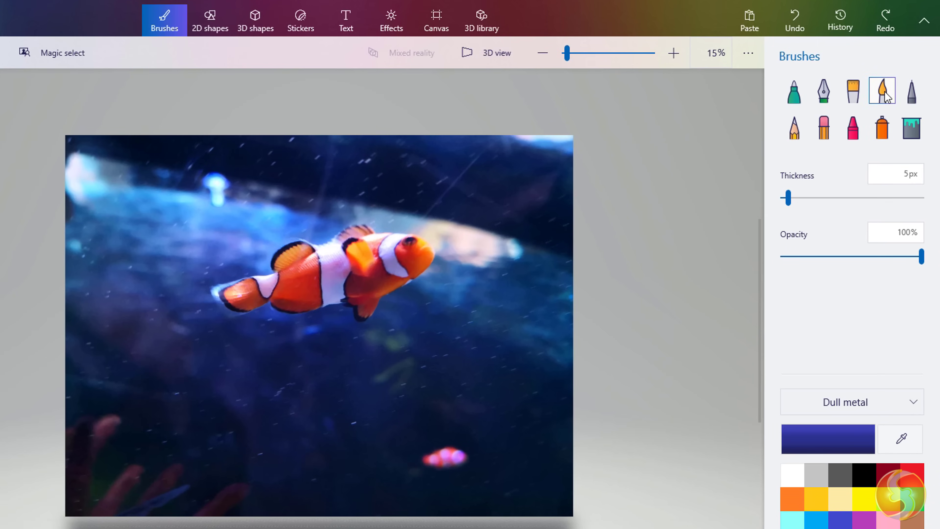
# - Paint a wavy grey watercolor stroke and a yellow 35 px marker stroke below the large clownfish
pyautogui.click(884, 93)
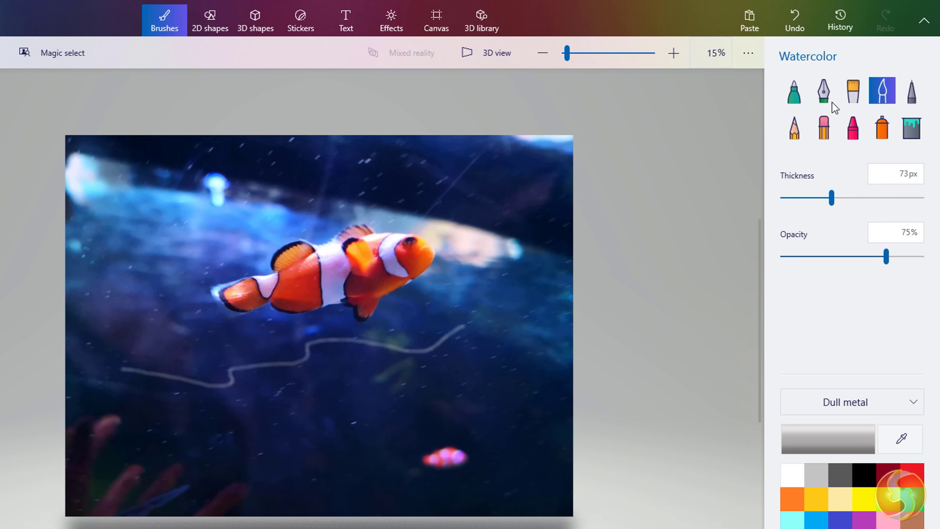
pyautogui.click(795, 91)
pyautogui.click(866, 497)
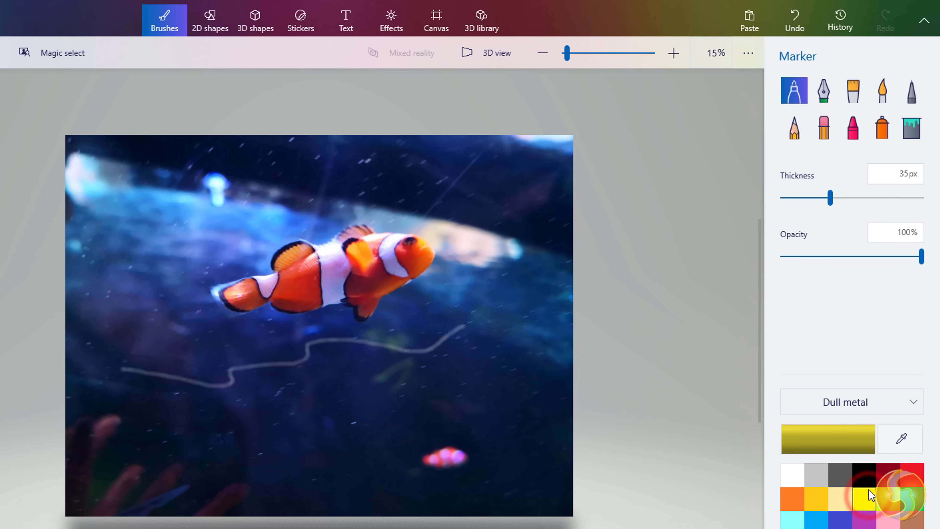
pyautogui.moveTo(482, 353)
pyautogui.mouseDown()
pyautogui.moveTo(453, 374)
pyautogui.moveTo(396, 364)
pyautogui.mouseUp()
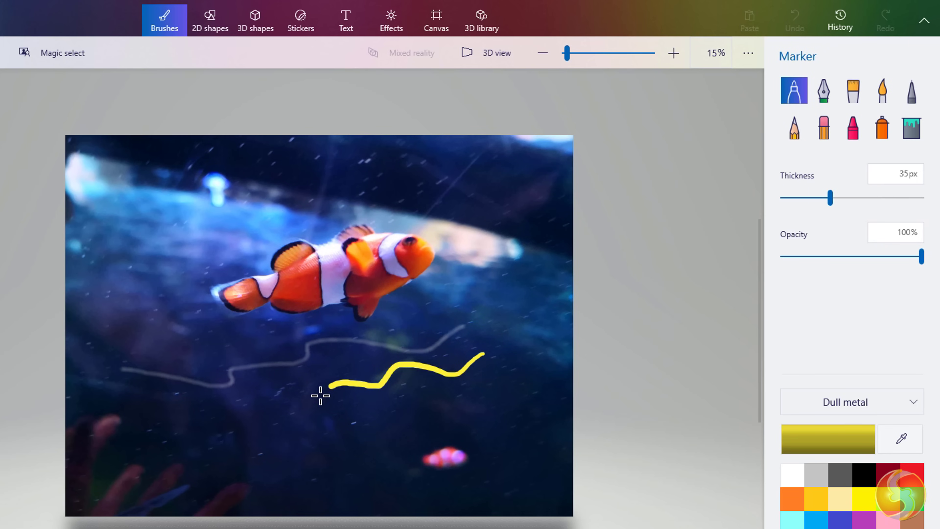
# - Draw a five-point curve and a small four-point star below the large clownfish, and undo the star
pyautogui.click(214, 23)
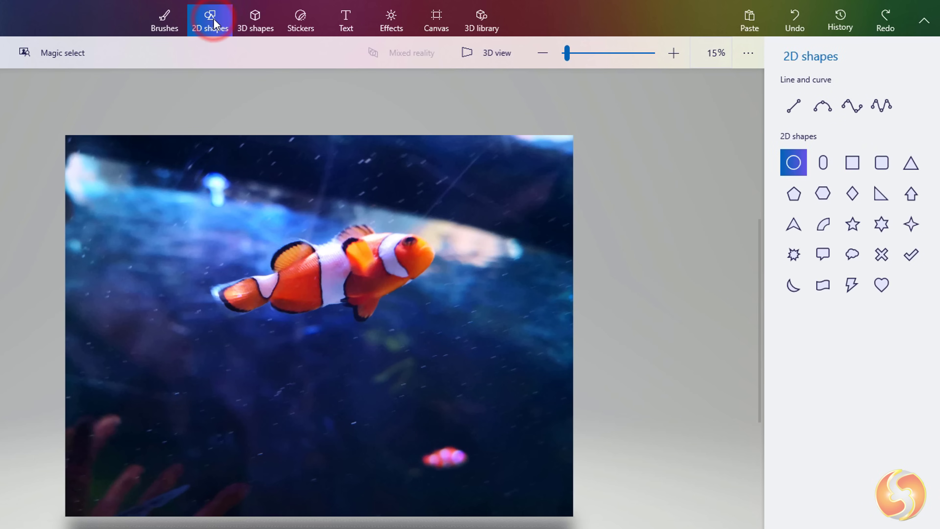
pyautogui.click(879, 110)
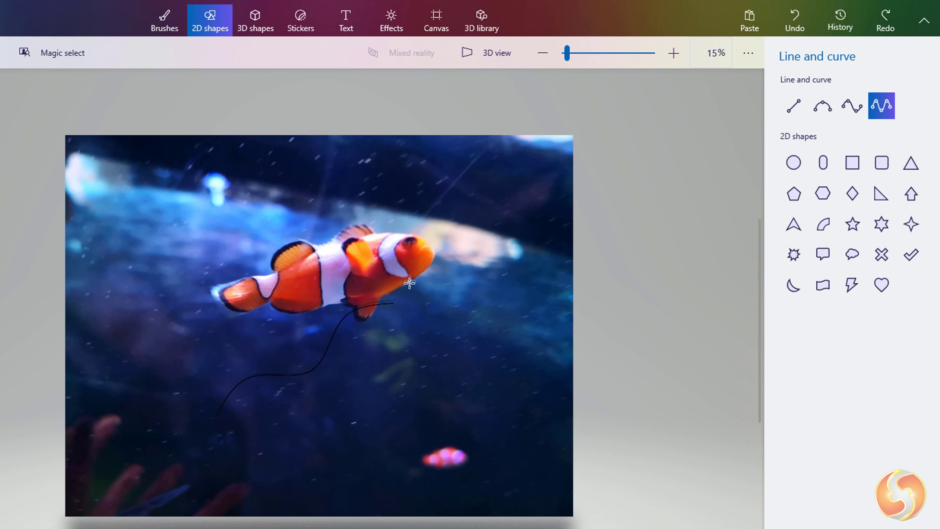
pyautogui.doubleClick(468, 296)
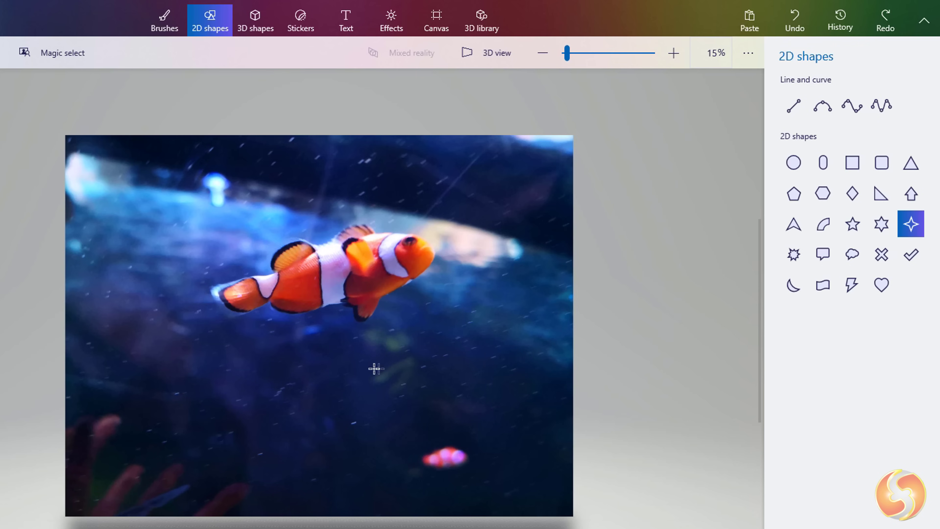
pyautogui.click(354, 367)
pyautogui.hotkey('ctrl', 'z')
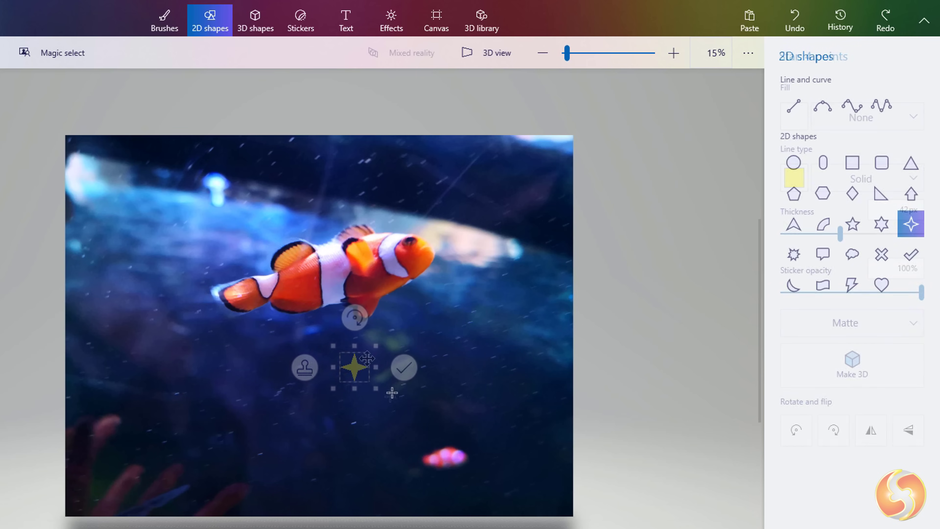
# - Draw a four-point star with a yellow outline, move it over the large clownfish's head and rotate it slightly
pyautogui.moveTo(374, 420); pyautogui.dragTo(526, 278)
pyautogui.moveTo(477, 364); pyautogui.dragTo(433, 258)
pyautogui.moveTo(332, 171); pyautogui.dragTo(378, 201)
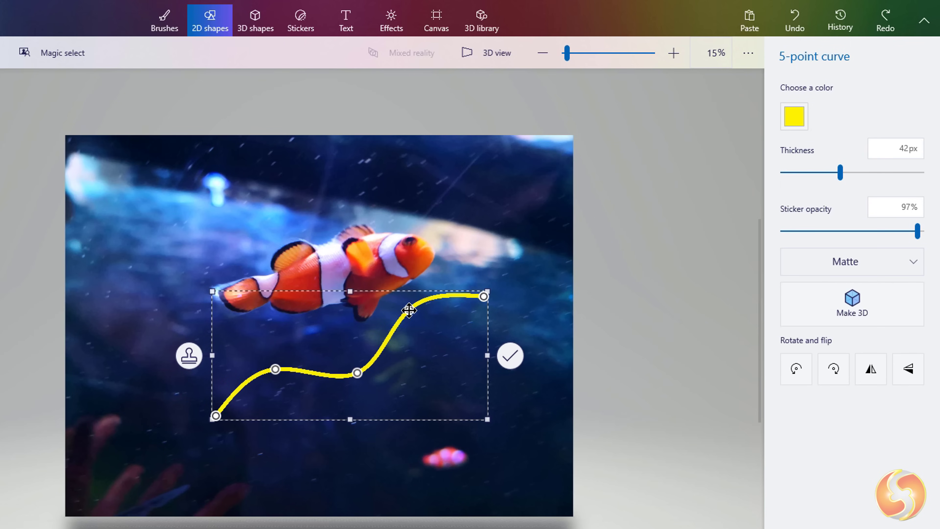
# - Bend the yellow five-point curve by shifting two of its middle points
pyautogui.moveTo(409, 310); pyautogui.dragTo(372, 305)
pyautogui.moveTo(358, 373); pyautogui.dragTo(396, 362)
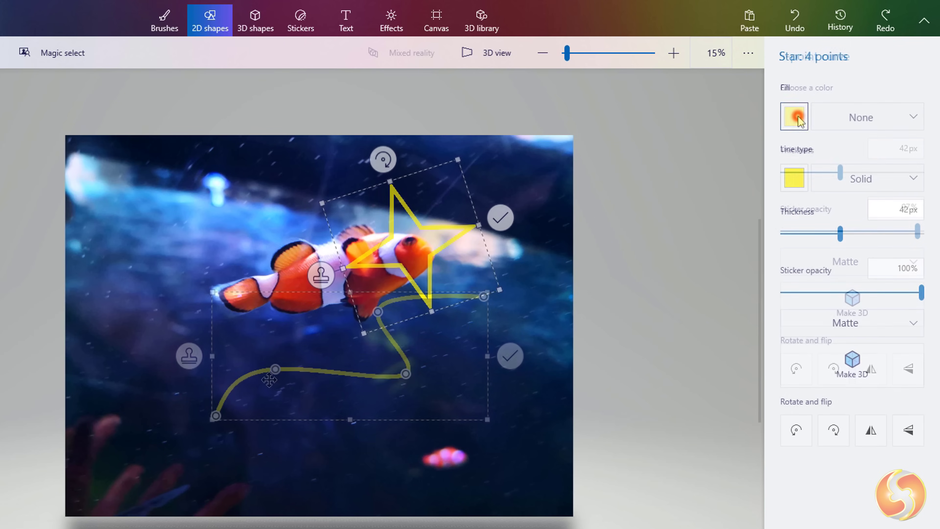
# - Give the star a solid white fill and a red 40 px outline, and lower its sticker opacity to 92%
pyautogui.click(794, 116)
pyautogui.click(743, 164)
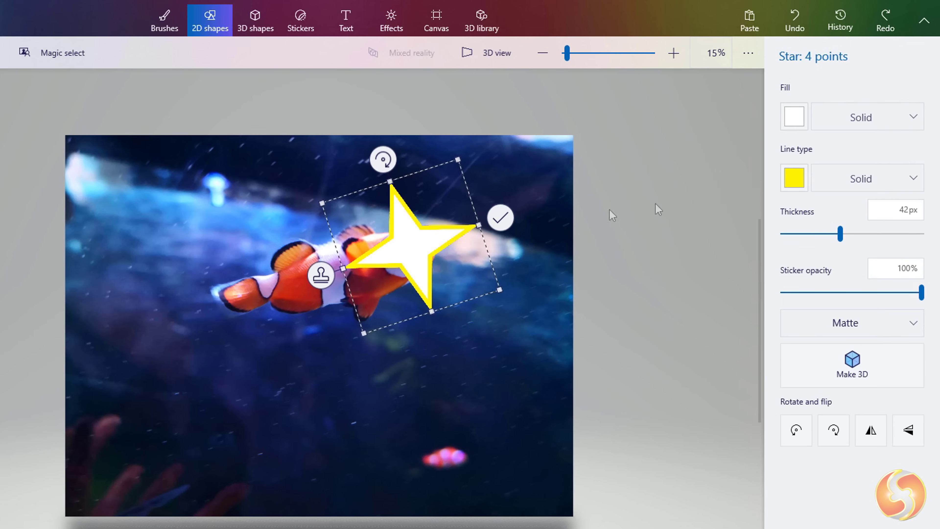
pyautogui.click(802, 169)
pyautogui.click(858, 230)
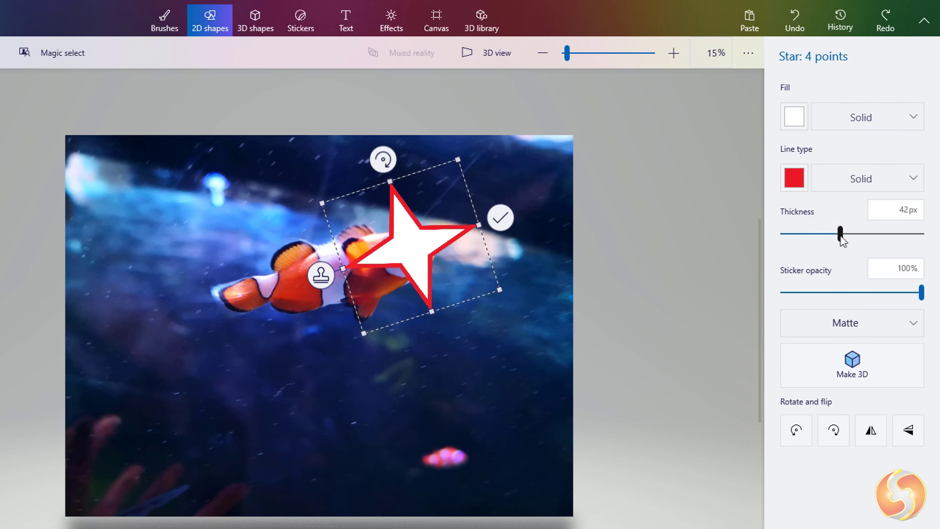
pyautogui.moveTo(815, 235); pyautogui.dragTo(837, 234)
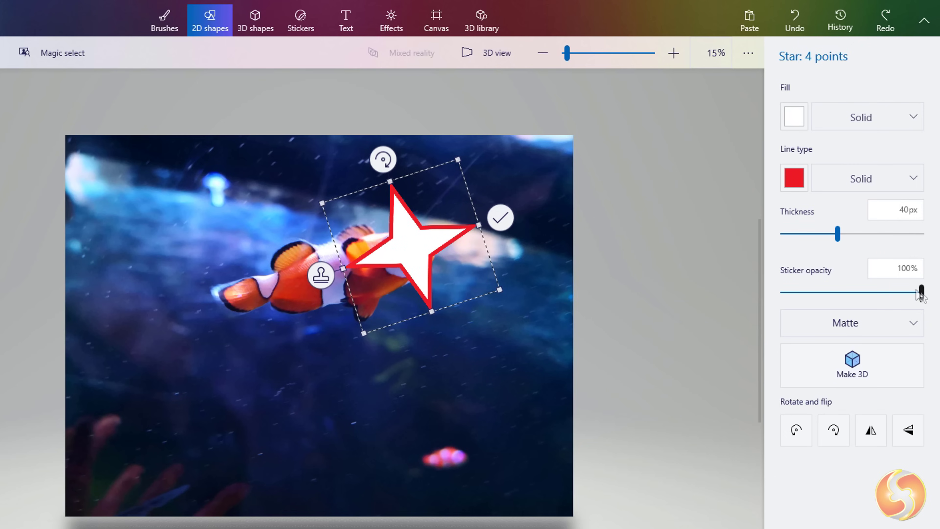
pyautogui.moveTo(921, 293)
pyautogui.mouseDown()
pyautogui.moveTo(847, 293)
pyautogui.moveTo(910, 293)
pyautogui.mouseUp()
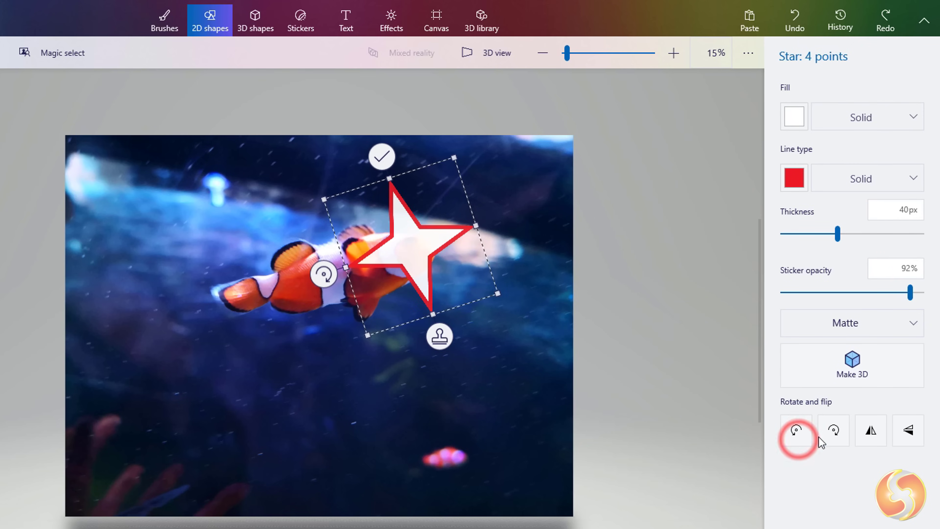
# - Rotate the star clockwise, then mirror it horizontally twice
pyautogui.click(822, 438)
pyautogui.click(866, 432)
pyautogui.click(870, 431)
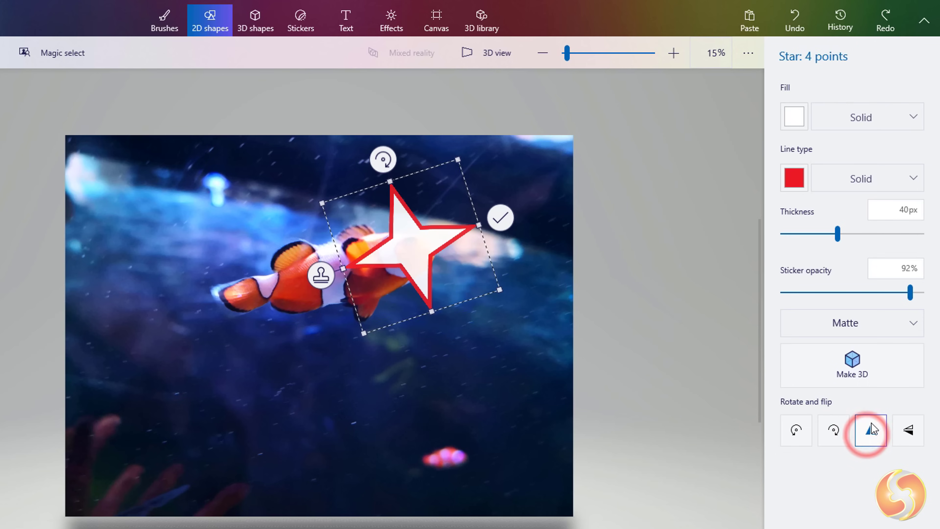
# - Stamp a copy of the star and move the star into the dark area below the large clownfish
pyautogui.click(325, 280)
pyautogui.moveTo(422, 254); pyautogui.dragTo(363, 384)
pyautogui.click(168, 317)
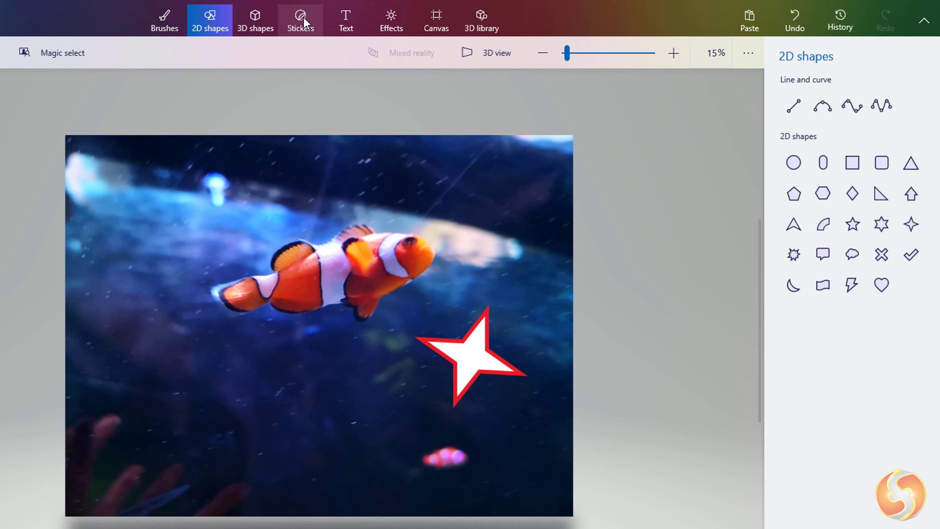
# - Place a sunglasses sticker below the large clownfish, commit it and undo it
pyautogui.click(302, 18)
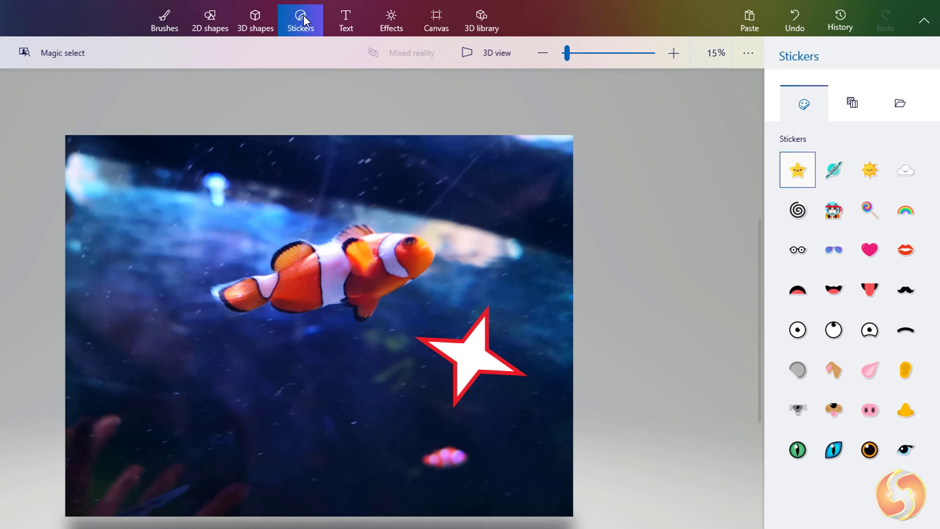
pyautogui.click(834, 256)
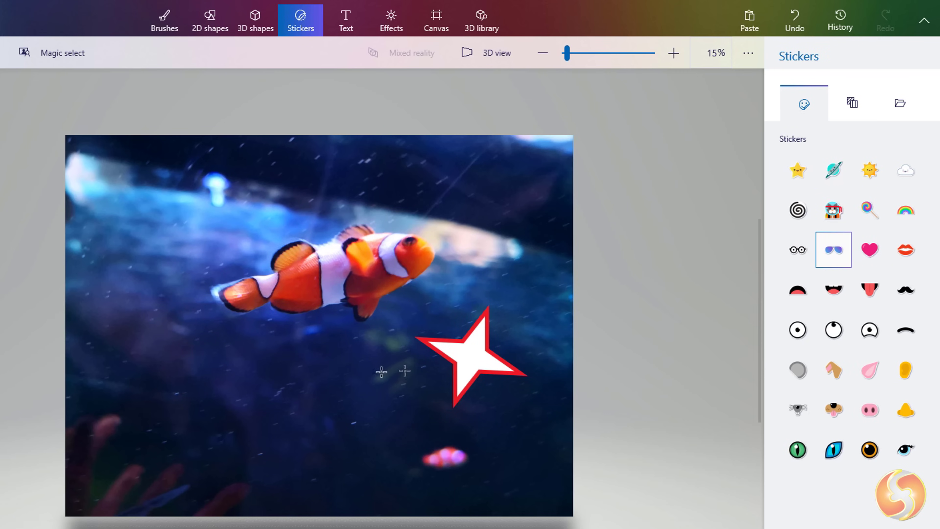
pyautogui.moveTo(278, 380); pyautogui.dragTo(350, 325)
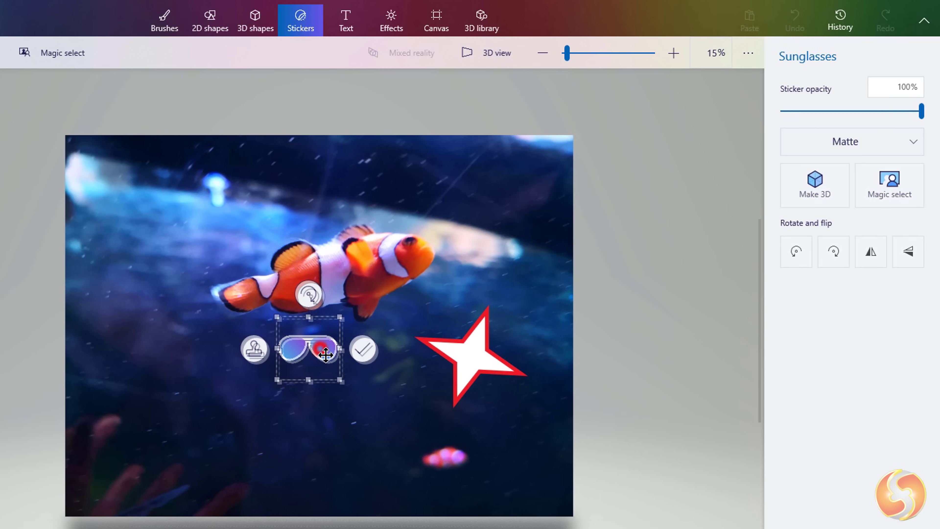
pyautogui.click(365, 359)
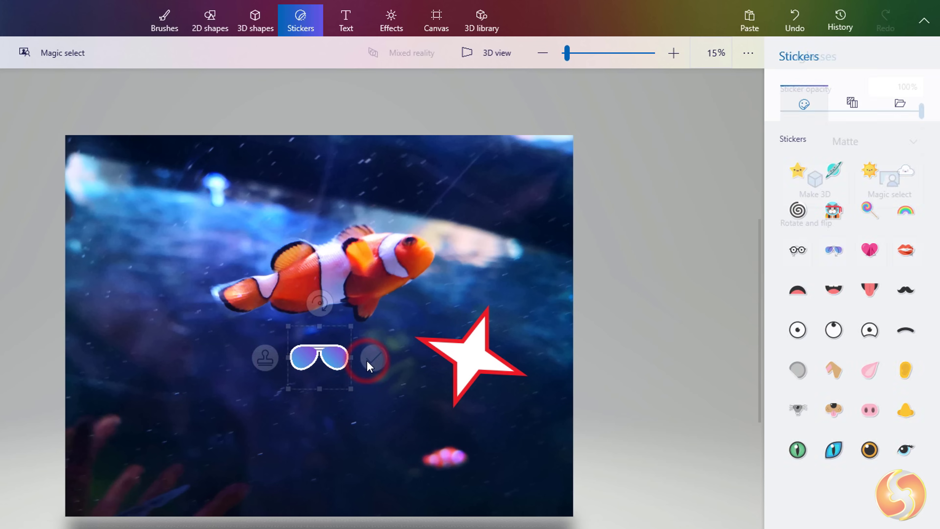
pyautogui.hotkey('ctrl', 'z')
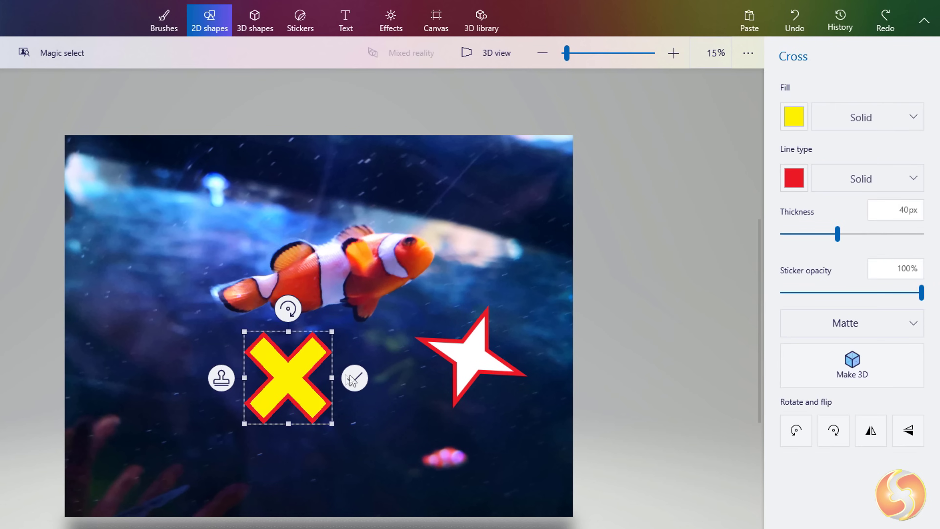
# - Commit the flat yellow cross with the red outline to the canvas and undo it
pyautogui.click(357, 379)
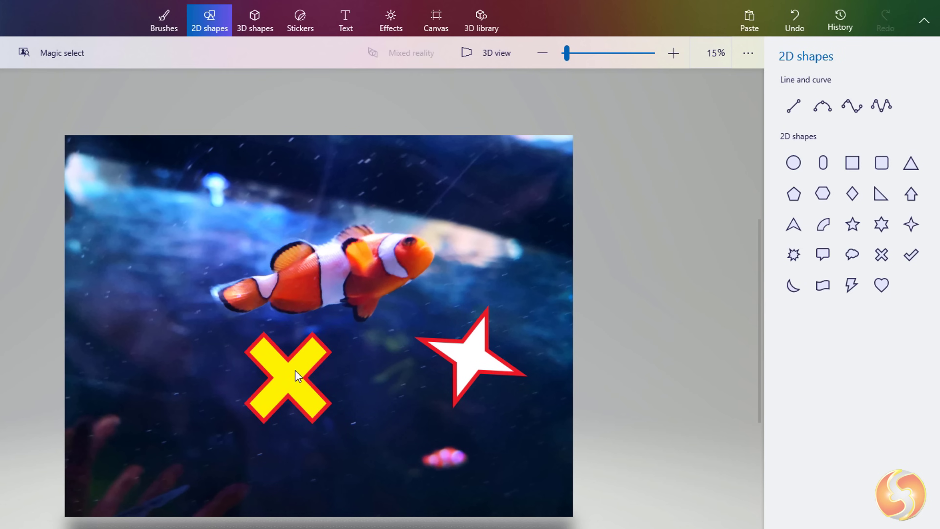
pyautogui.hotkey('ctrl', 'z')
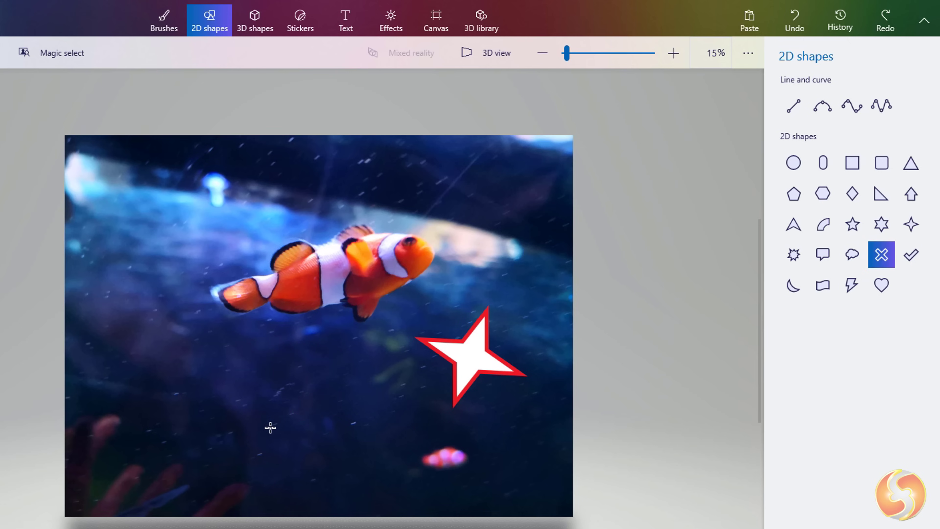
# - Draw a yellow cross with a red 40 px outline, convert it to 3D and move it below the clownfish's tail
pyautogui.moveTo(270, 428)
pyautogui.mouseDown()
pyautogui.moveTo(357, 357)
pyautogui.moveTo(364, 330)
pyautogui.mouseUp()
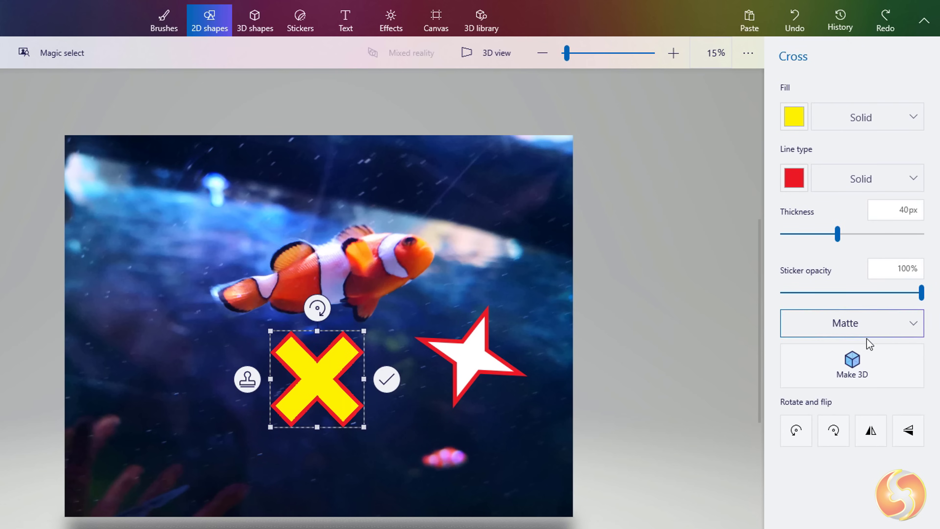
pyautogui.click(866, 374)
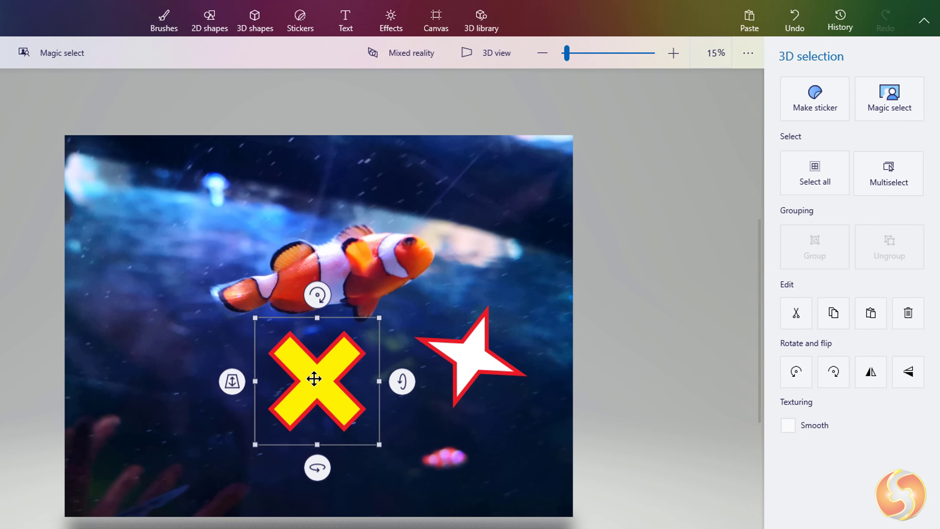
pyautogui.moveTo(314, 378); pyautogui.dragTo(219, 378)
pyautogui.click(394, 396)
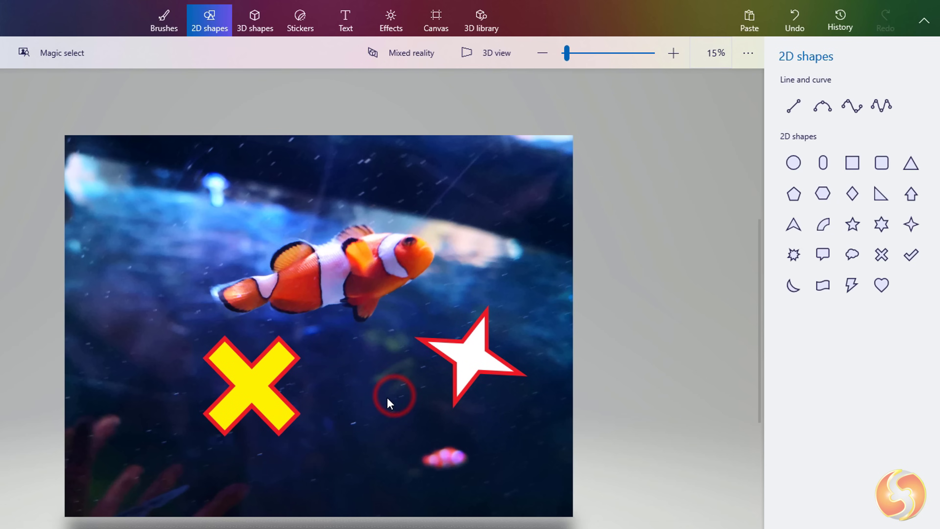
# - Select the 3D cross and turn it into a custom sticker
pyautogui.click(253, 379)
pyautogui.click(366, 415)
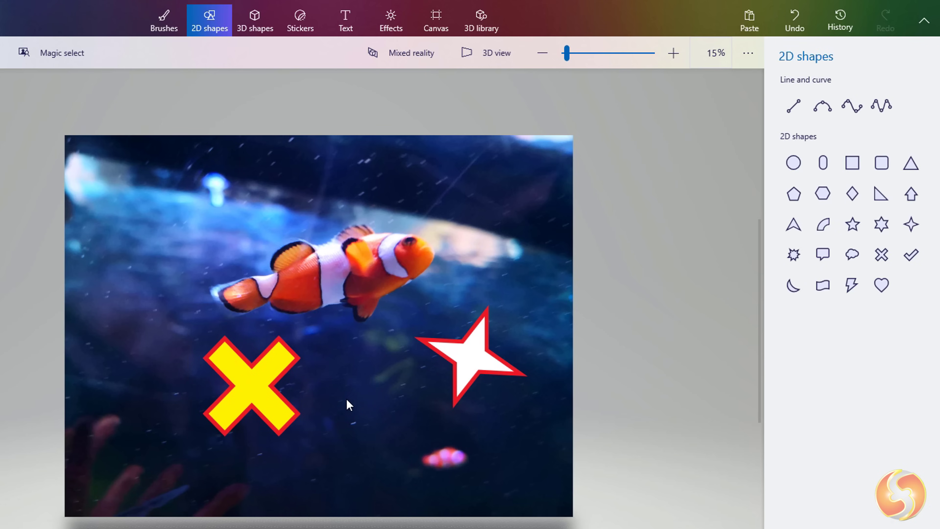
pyautogui.click(264, 389)
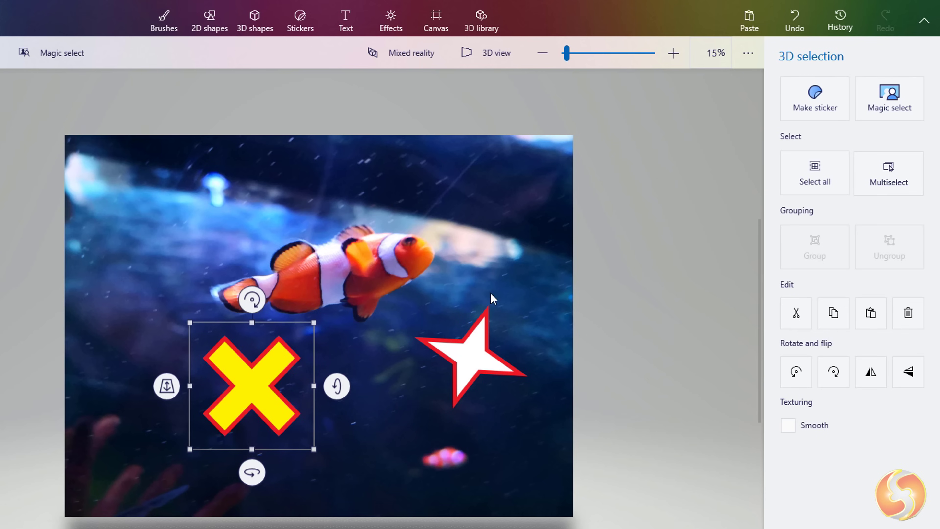
pyautogui.click(821, 106)
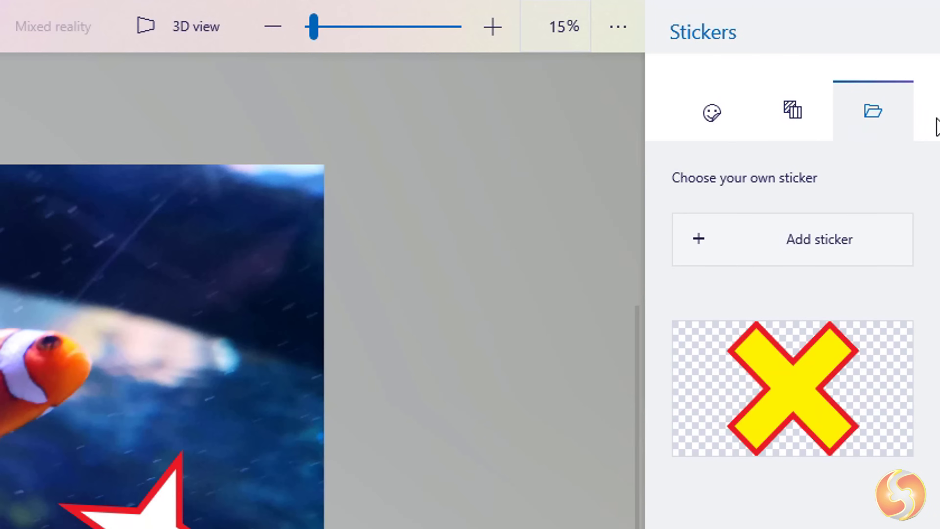
# - Start a Magic select cutout and narrow its focus area to the white star with the red outline
pyautogui.click(873, 110)
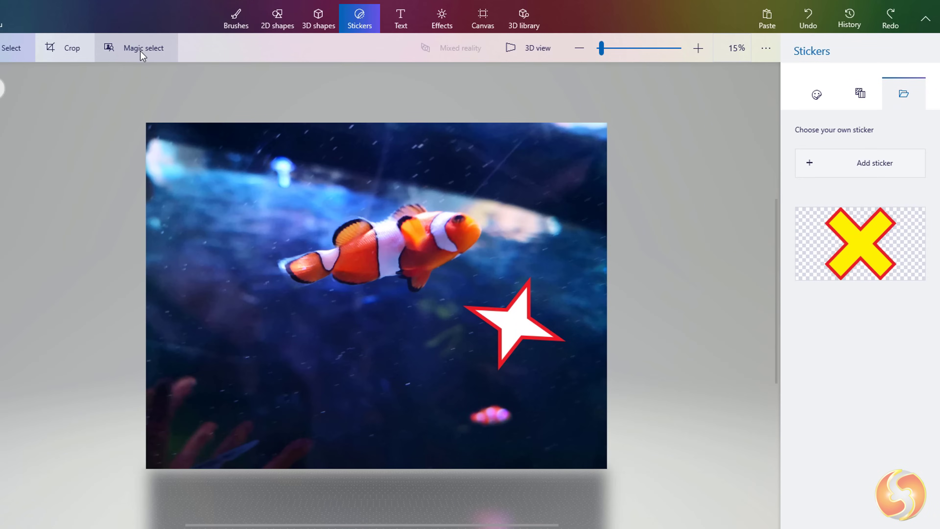
pyautogui.click(140, 51)
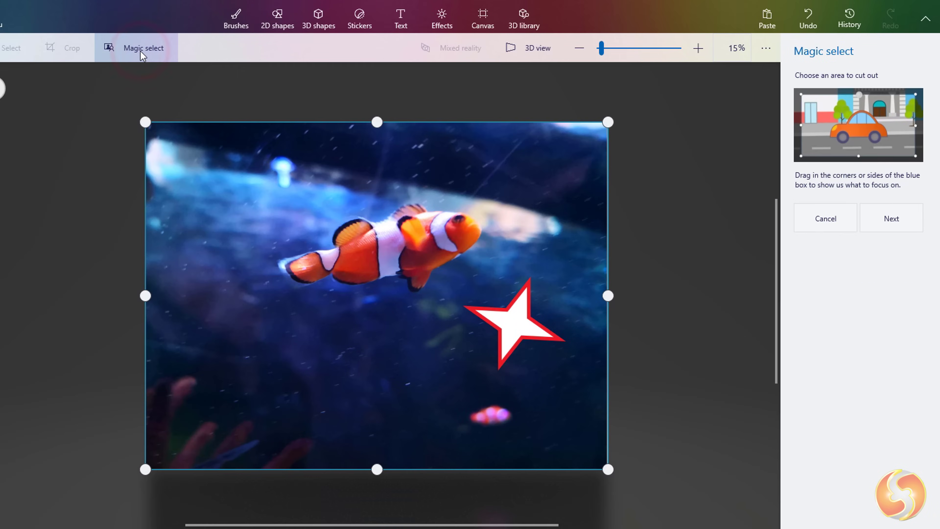
pyautogui.moveTo(146, 122); pyautogui.dragTo(453, 275)
pyautogui.moveTo(531, 469); pyautogui.dragTo(531, 380)
pyautogui.moveTo(607, 327); pyautogui.dragTo(572, 327)
pyautogui.click(889, 220)
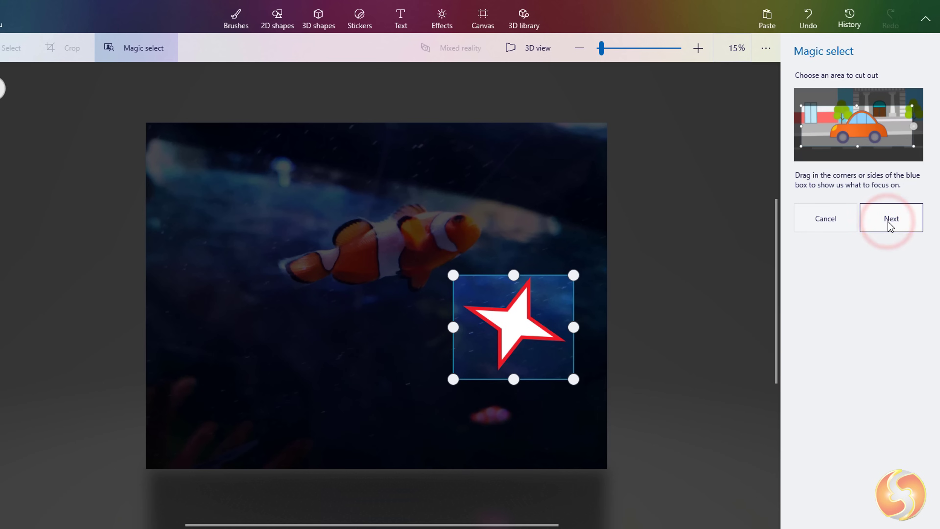
# - Add a mark below the star to the cutout, undo it, and finish the cutout with the background autofilled
pyautogui.scroll(5, 527, 350)
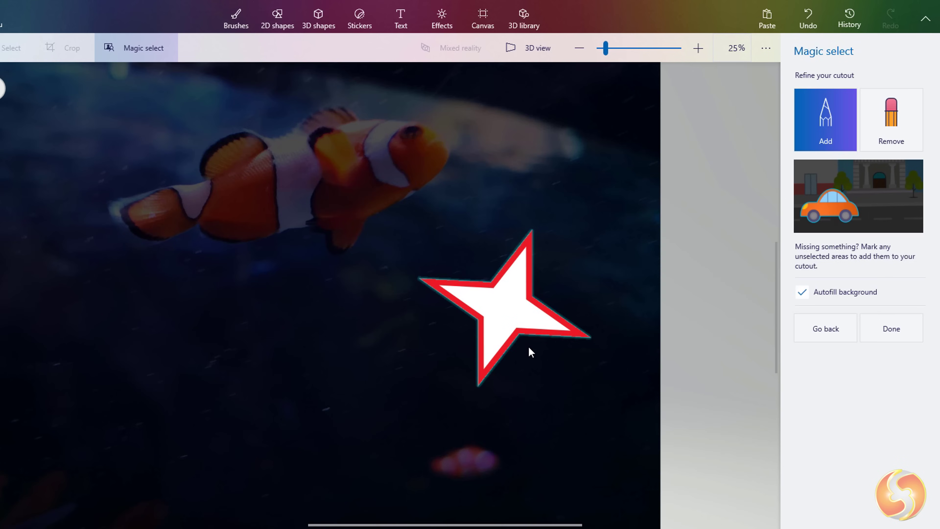
pyautogui.moveTo(533, 355); pyautogui.dragTo(584, 359)
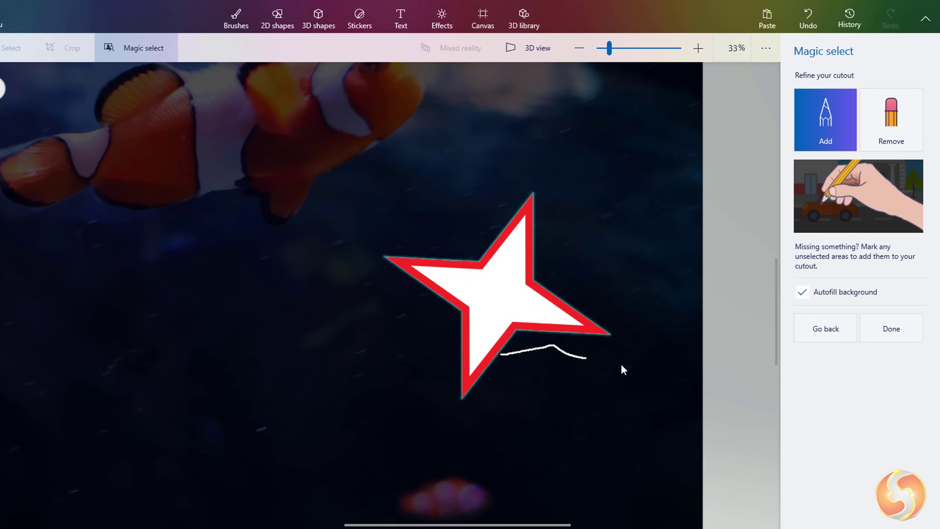
pyautogui.hotkey('ctrl', 'z')
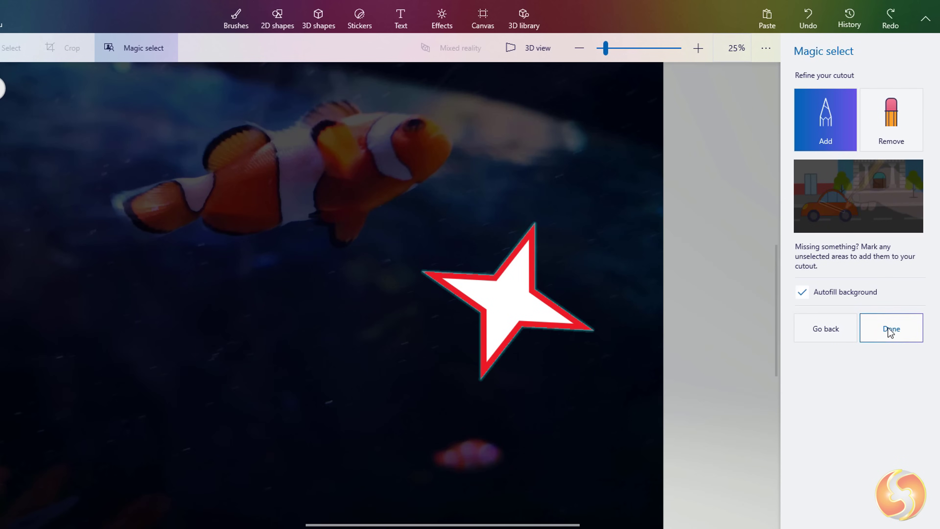
pyautogui.click(890, 329)
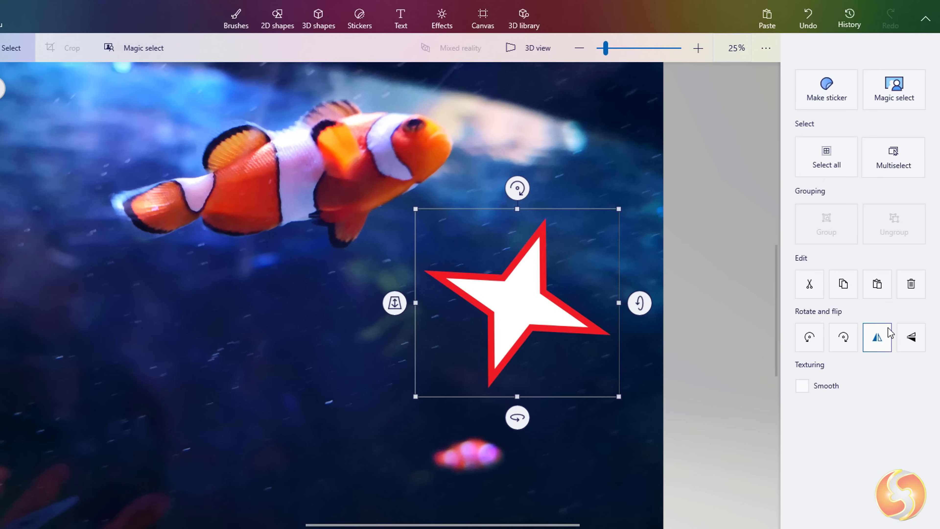
# - Move the cut-out star across the canvas to below the large clownfish
pyautogui.scroll(-5, 747, 299)
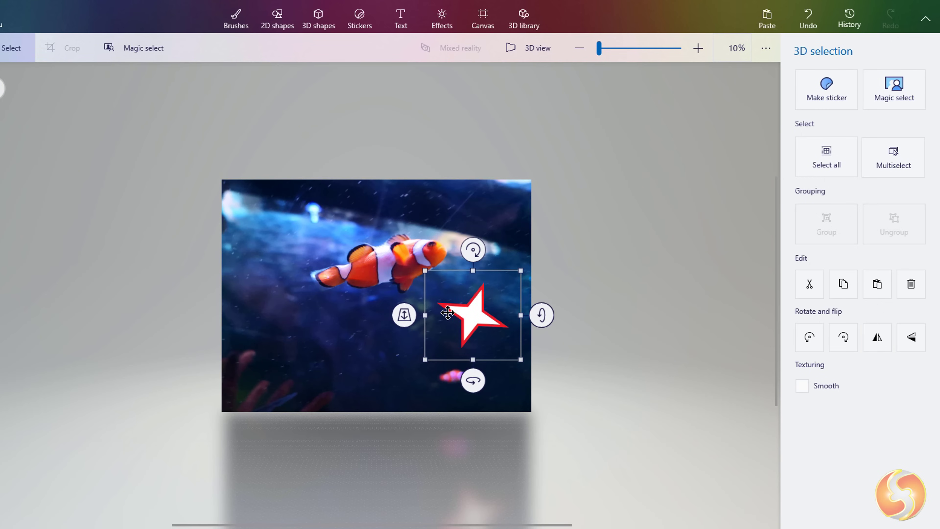
pyautogui.scroll(5, 447, 312)
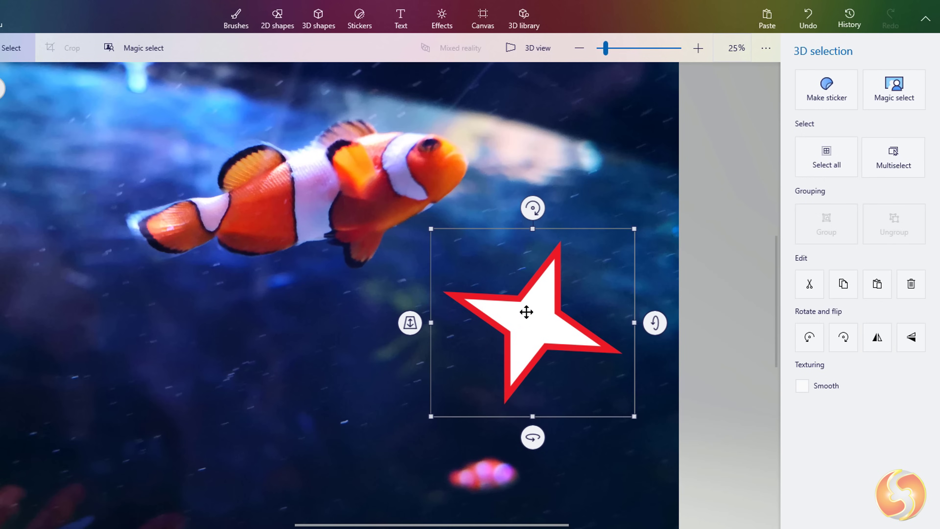
pyautogui.moveTo(527, 312); pyautogui.dragTo(189, 336)
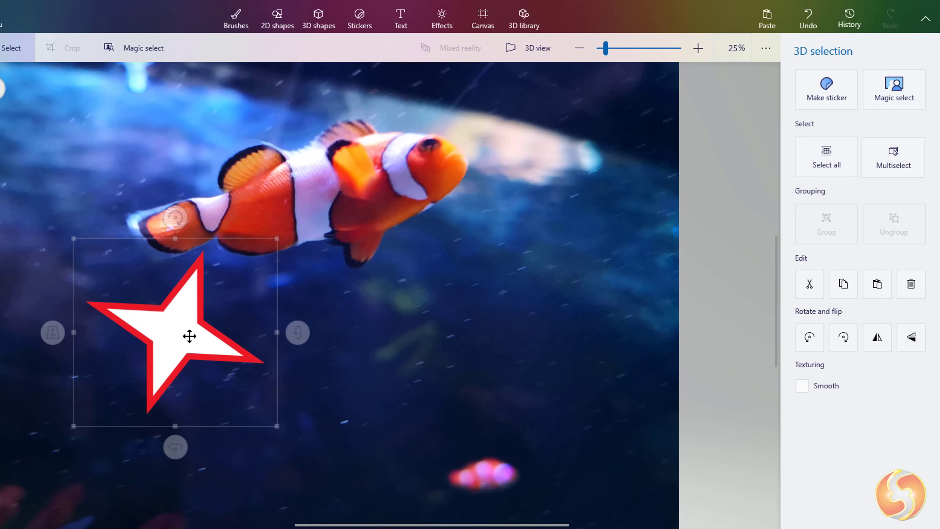
pyautogui.click(352, 393)
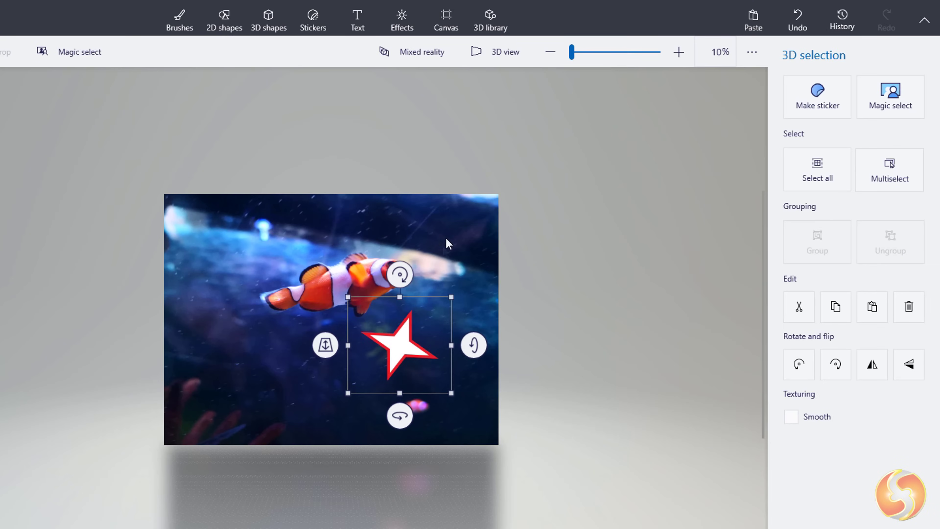
# - Deselect the star and insert the Megalodon model from the Dinosaurs collection of the 3D library
pyautogui.click(438, 257)
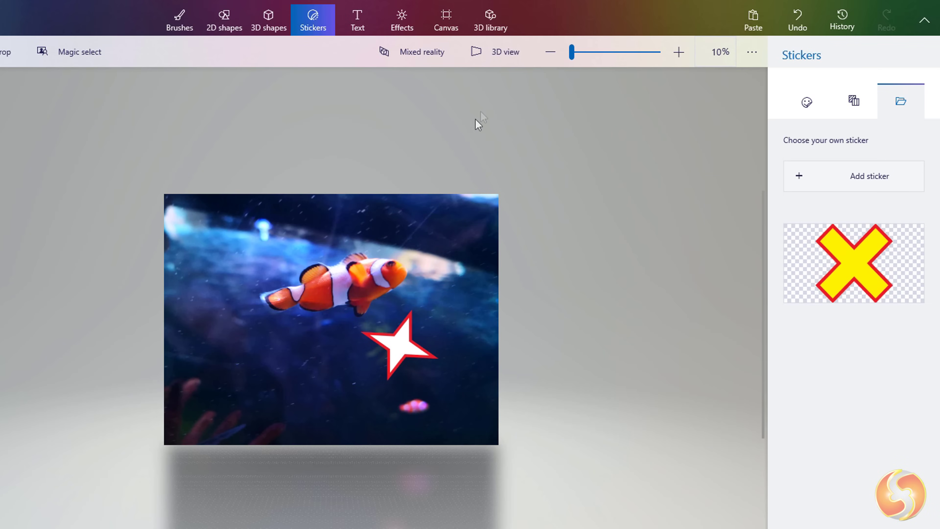
pyautogui.click(495, 23)
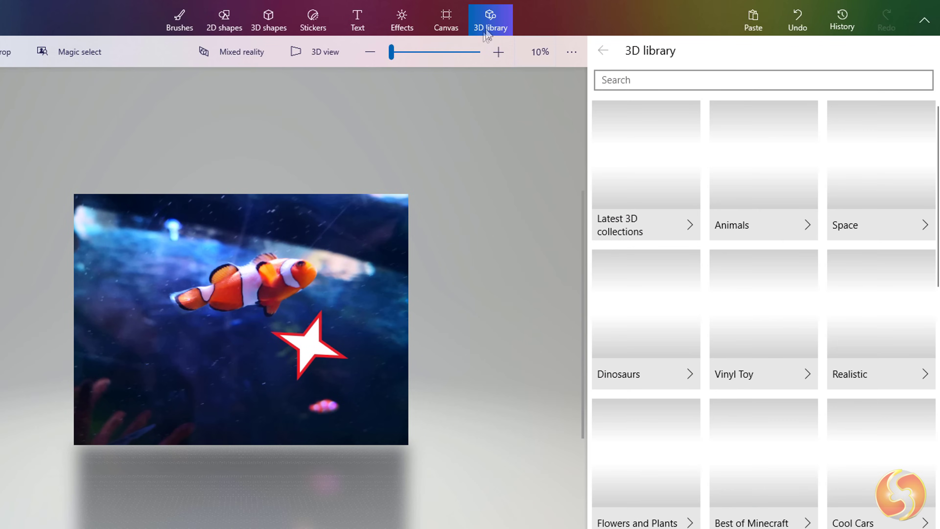
pyautogui.click(680, 375)
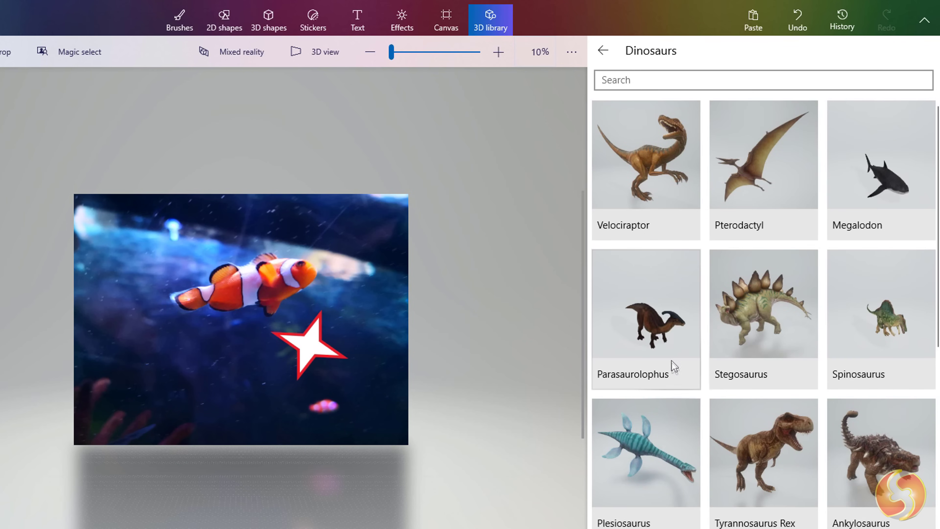
pyautogui.click(895, 186)
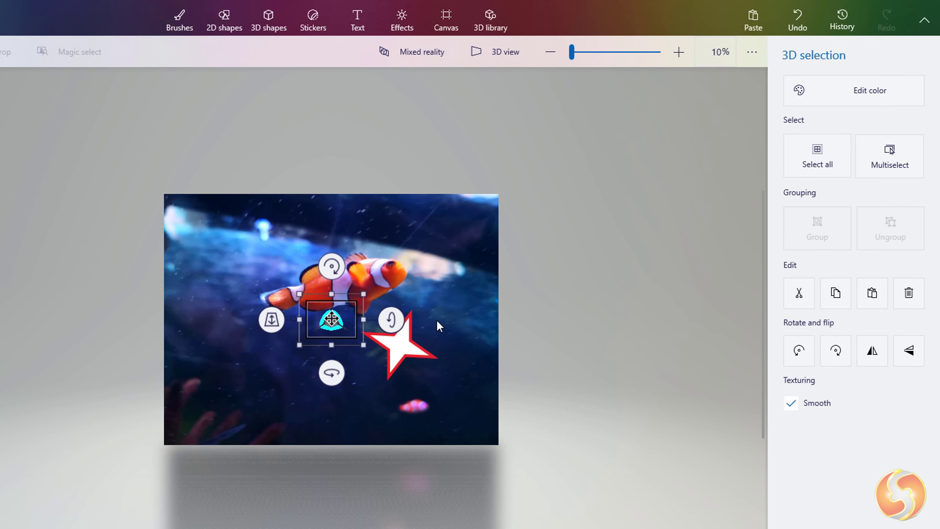
# - Reposition and turn the Megalodon in front of the photo, and adjust its height and width
pyautogui.scroll(3, 306, 329)
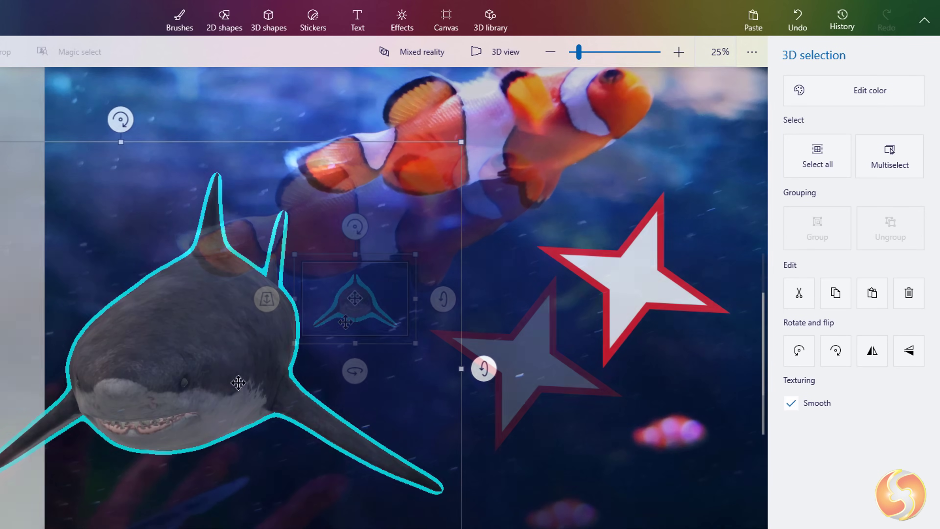
pyautogui.moveTo(212, 366); pyautogui.dragTo(521, 294)
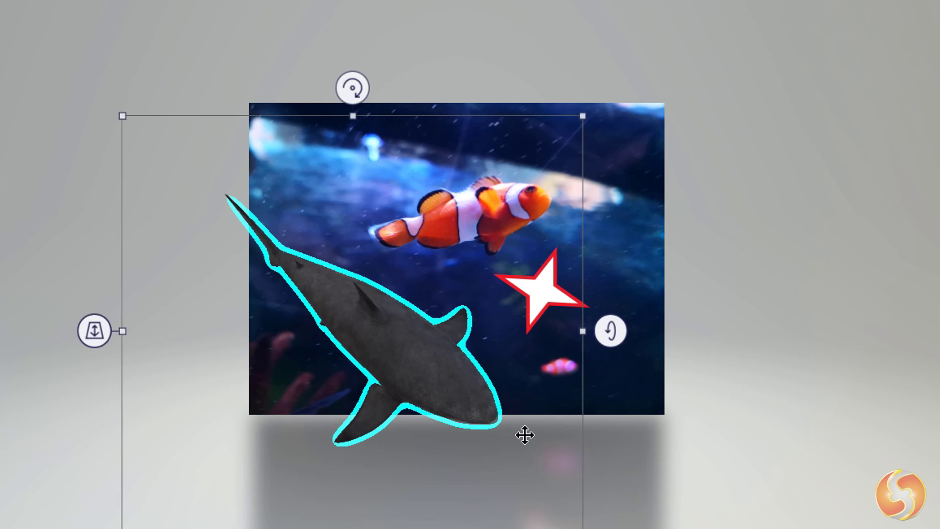
pyautogui.click(352, 117)
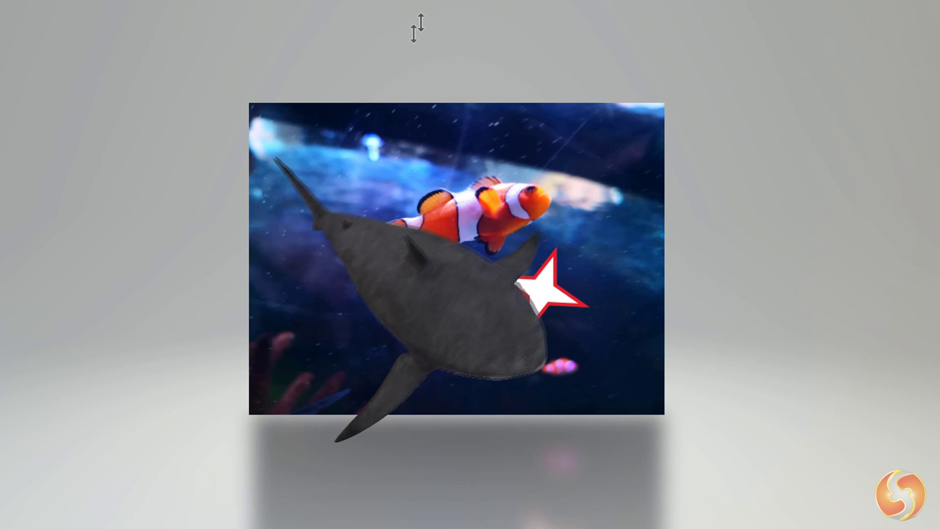
pyautogui.click(378, 405)
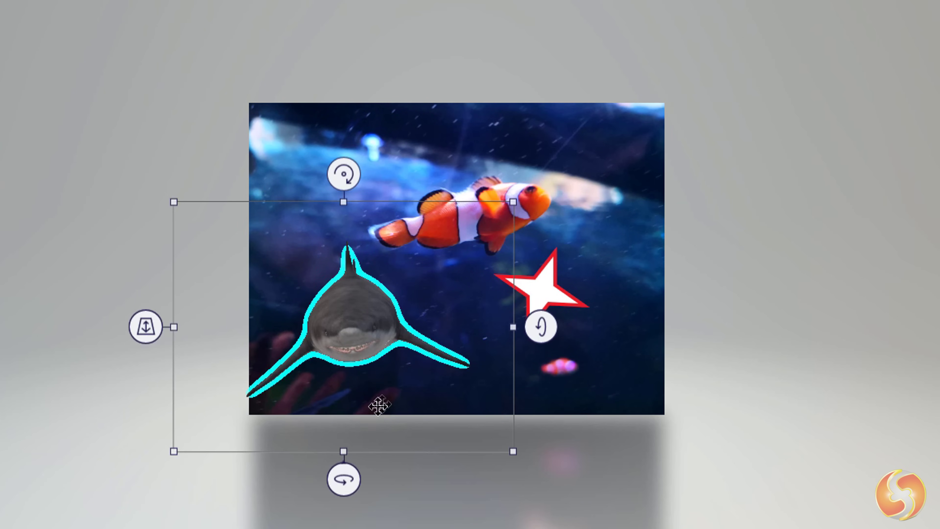
pyautogui.moveTo(350, 448)
pyautogui.mouseDown()
pyautogui.moveTo(346, 495)
pyautogui.moveTo(342, 453)
pyautogui.mouseUp()
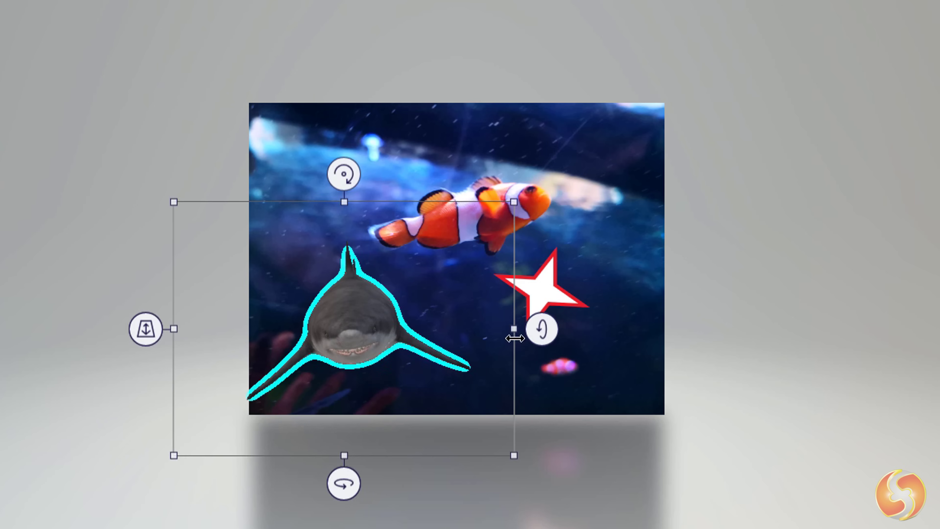
pyautogui.moveTo(514, 332); pyautogui.dragTo(535, 322)
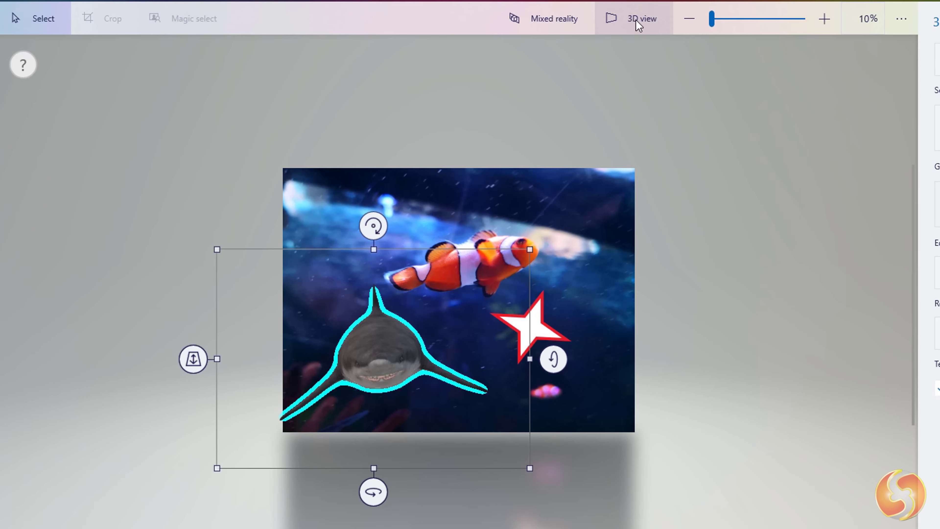
# - Switch to 3D view, undo the last change to the Megalodon, and orbit the scene to see it from an angle
pyautogui.click(642, 22)
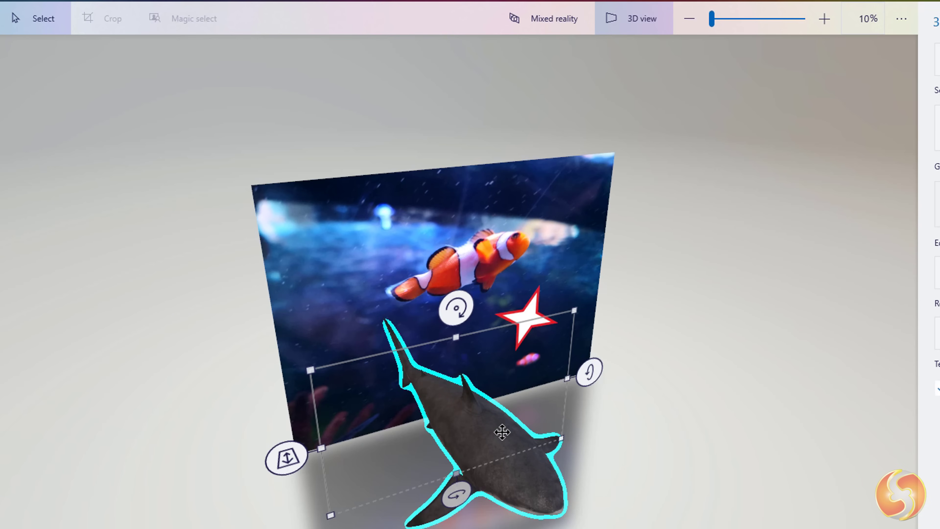
pyautogui.hotkey('ctrl', 'z')
pyautogui.moveTo(567, 416); pyautogui.dragTo(585, 409)
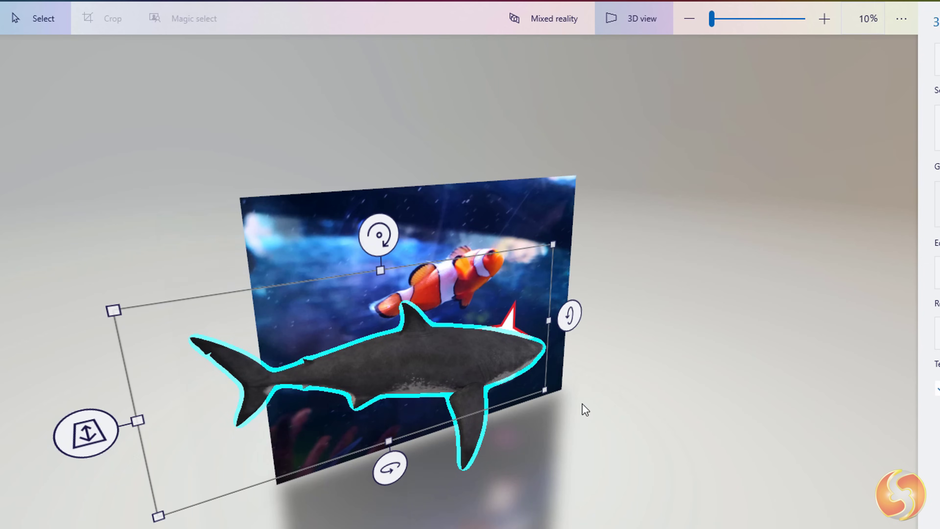
pyautogui.moveTo(584, 408); pyautogui.dragTo(606, 390, button='right')
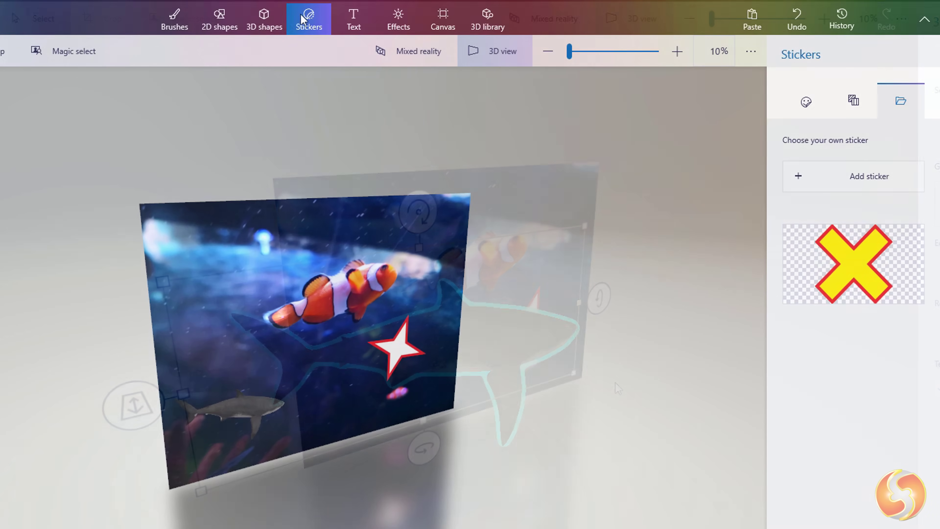
# - Place a small yellow dull metal sphere beside the star and undo it
pyautogui.click(265, 23)
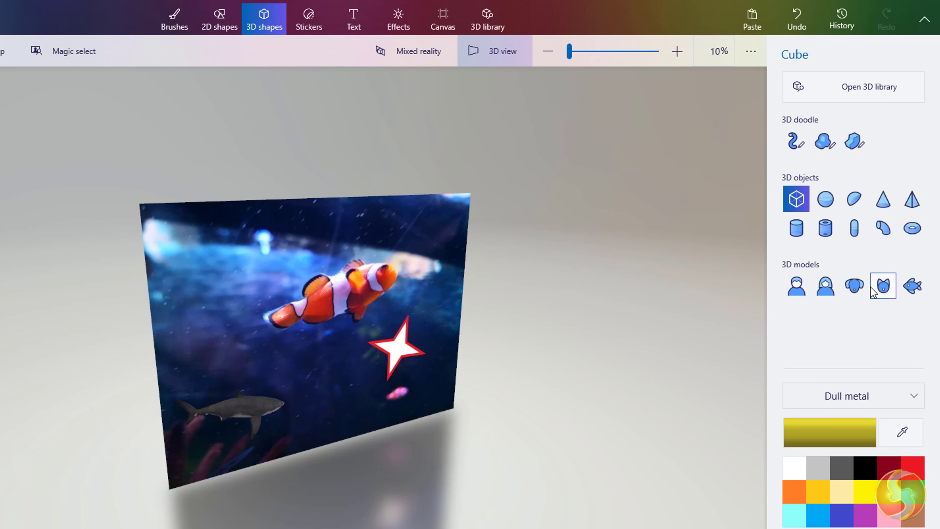
pyautogui.click(825, 199)
pyautogui.click(480, 358)
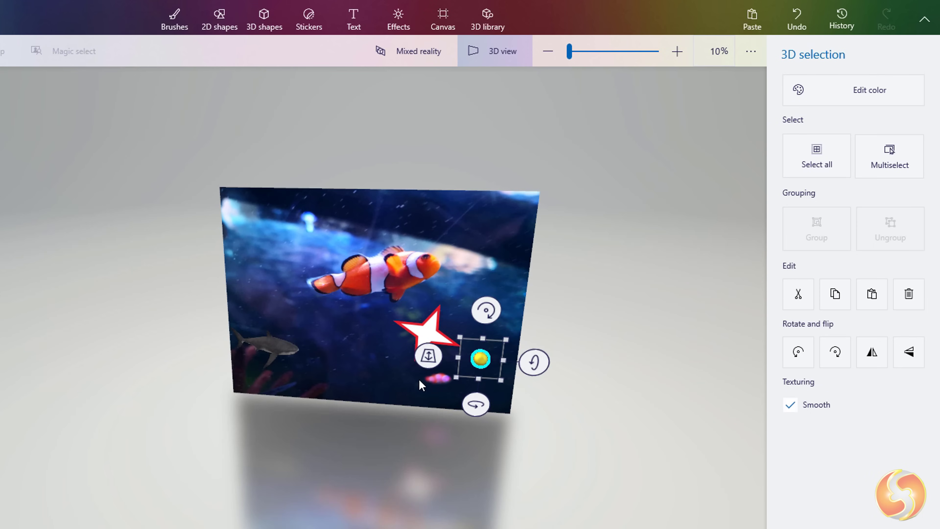
pyautogui.moveTo(496, 383); pyautogui.dragTo(489, 383)
pyautogui.hotkey('ctrl', 'z')
# - Draw a yellow dull metal 3D fish model above the large clownfish's tail and deselect it
pyautogui.click(912, 286)
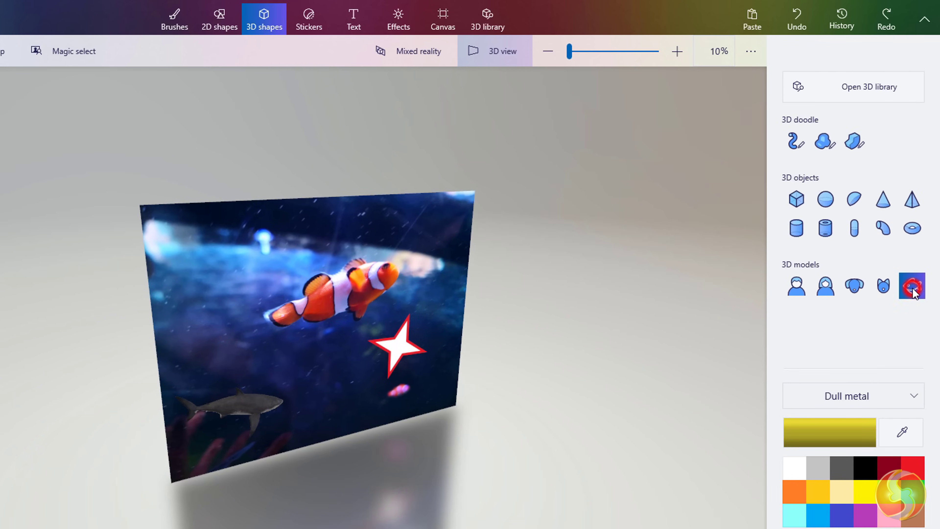
pyautogui.moveTo(201, 276); pyautogui.dragTo(334, 262)
pyautogui.click(608, 230)
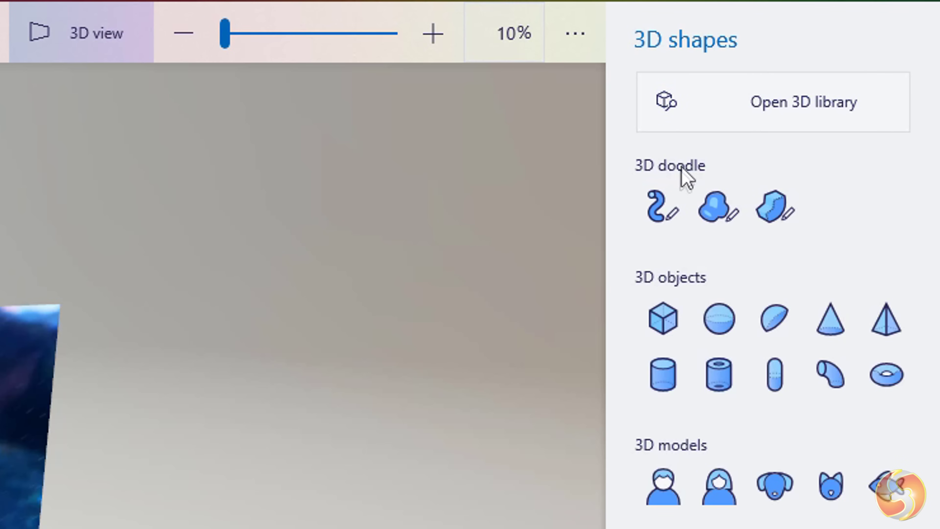
# - Set the 3D doodle Tube brush to the flat-ended round tube shape, the second taper option and 45 px thickness
pyautogui.click(661, 213)
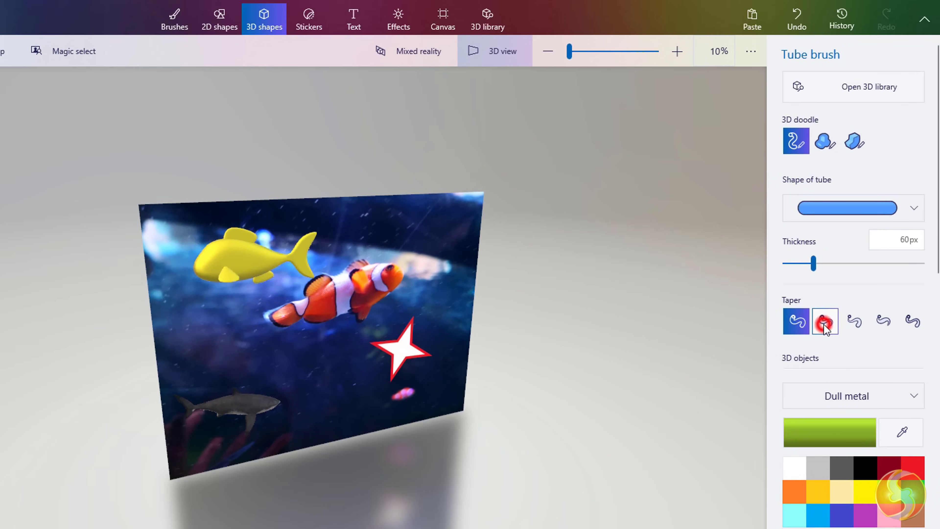
pyautogui.click(825, 325)
pyautogui.click(847, 206)
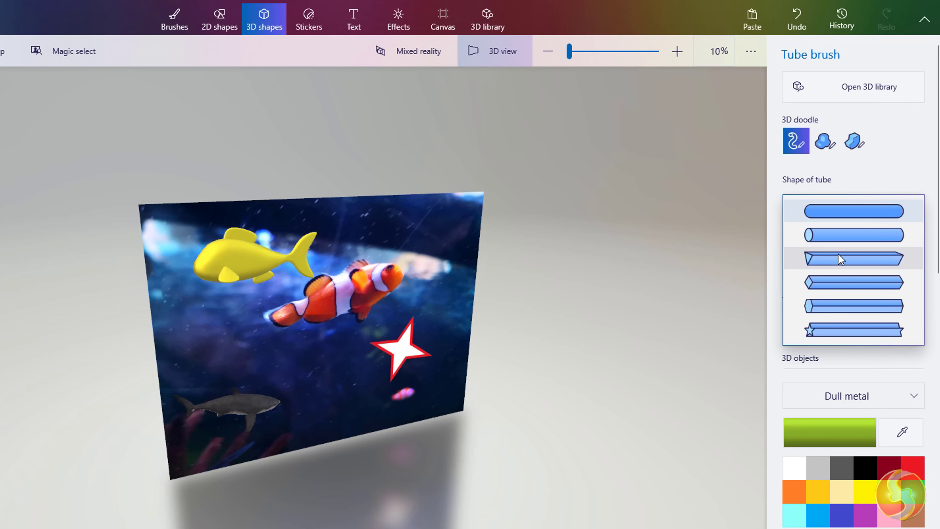
pyautogui.click(840, 237)
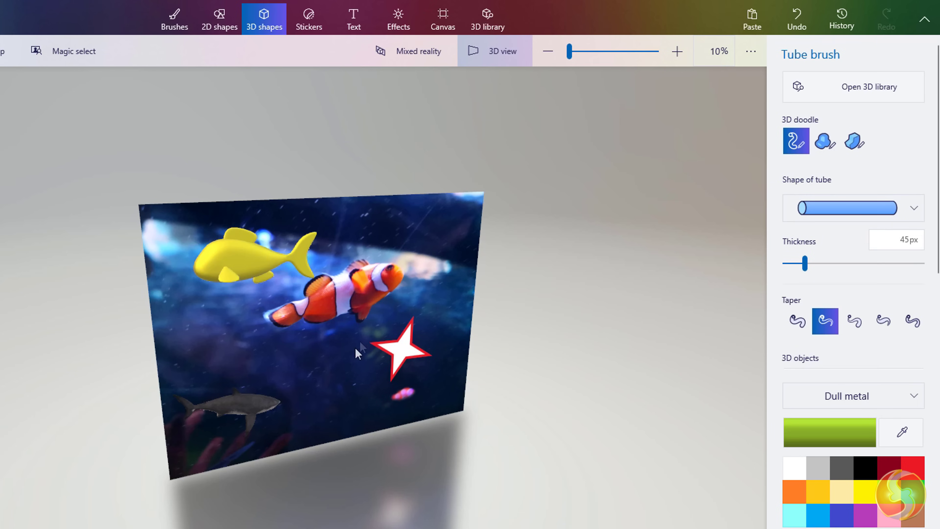
# - Draw a curling green dull metal tube with an inner loop below the large clownfish
pyautogui.scroll(3, 356, 353)
pyautogui.moveTo(393, 333); pyautogui.dragTo(357, 353)
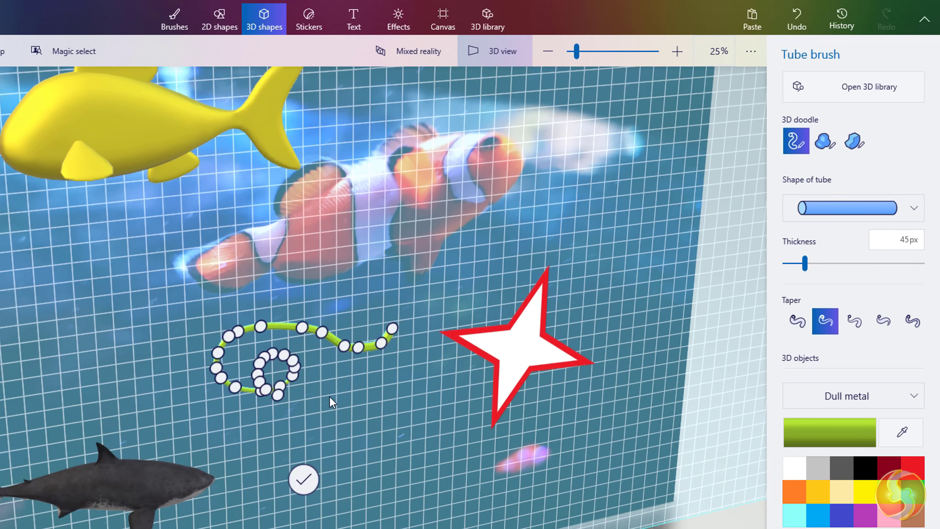
pyautogui.scroll(1, 226, 355)
pyautogui.scroll(2, 304, 333)
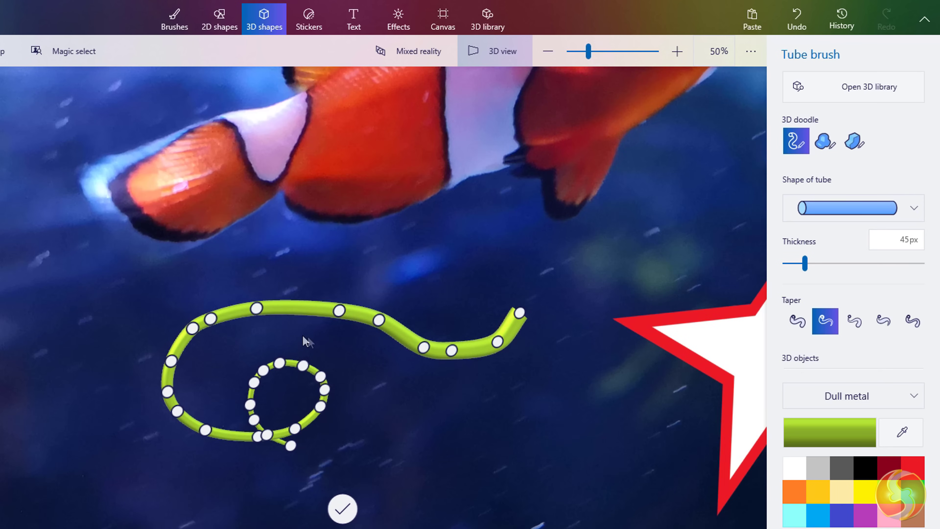
# - Pull the points of the tube's inner loop into a spiky star shape and commit the doodle
pyautogui.click(336, 311)
pyautogui.moveTo(303, 386)
pyautogui.mouseDown()
pyautogui.moveTo(291, 443)
pyautogui.moveTo(269, 485)
pyautogui.moveTo(318, 460)
pyautogui.mouseUp()
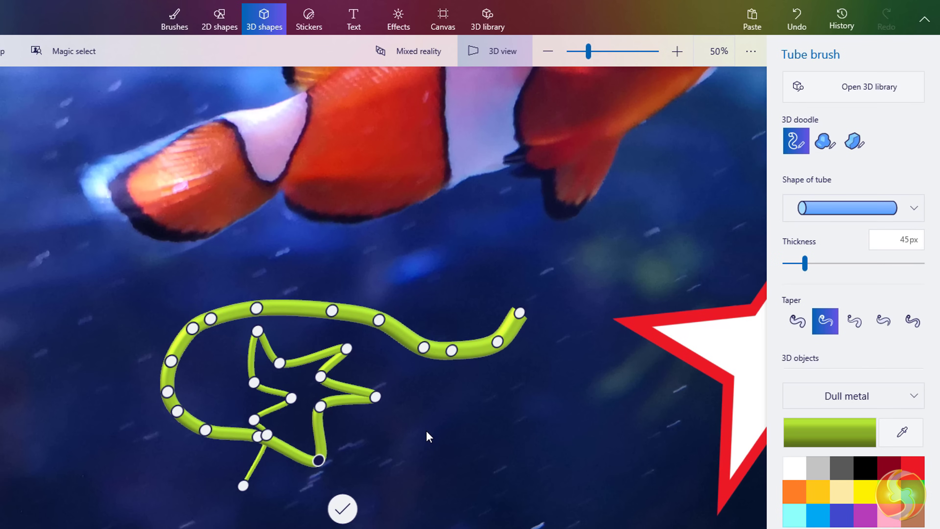
pyautogui.click(342, 509)
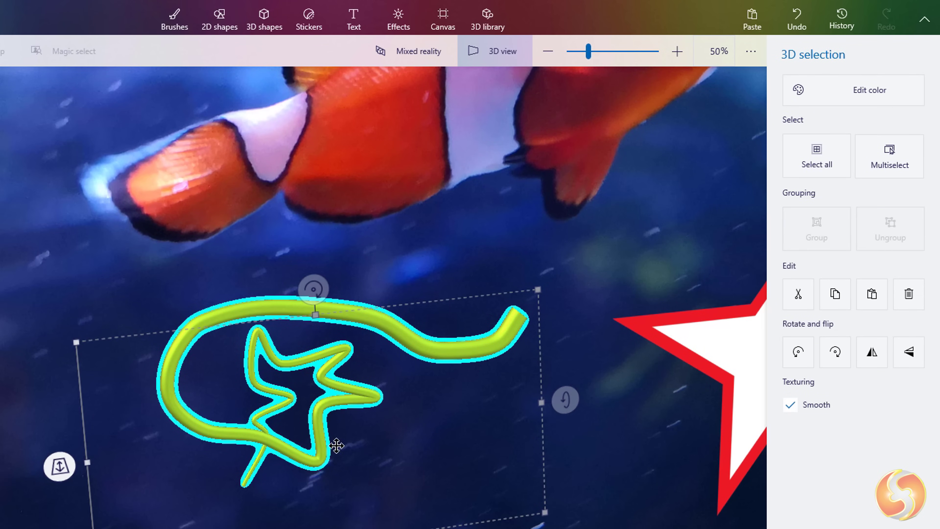
# - Draw overlapping blue and yellow tubes with different tube shapes over the dark red one, commit the doodles, and tilt the group 68°
pyautogui.scroll(-2, 346, 412)
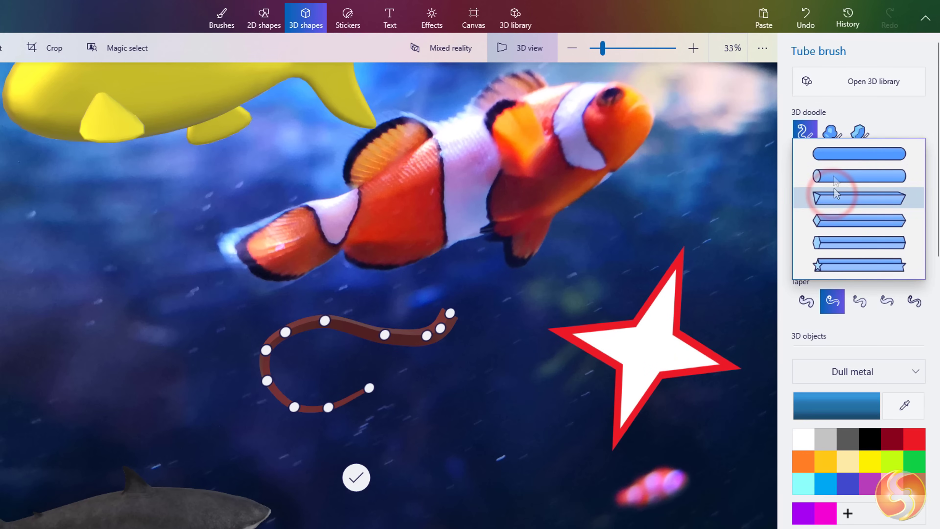
pyautogui.click(833, 191)
pyautogui.moveTo(450, 364)
pyautogui.mouseDown()
pyautogui.moveTo(315, 349)
pyautogui.moveTo(382, 415)
pyautogui.mouseUp()
pyautogui.click(851, 195)
pyautogui.click(834, 275)
pyautogui.moveTo(487, 388)
pyautogui.mouseDown()
pyautogui.moveTo(371, 397)
pyautogui.moveTo(324, 335)
pyautogui.moveTo(398, 307)
pyautogui.moveTo(473, 354)
pyautogui.mouseUp()
pyautogui.click(368, 479)
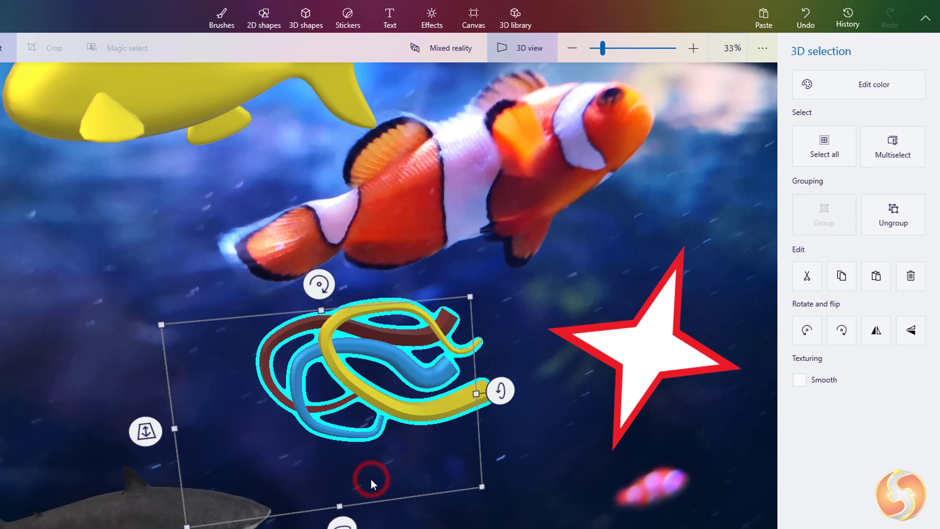
pyautogui.moveTo(498, 389); pyautogui.dragTo(494, 507)
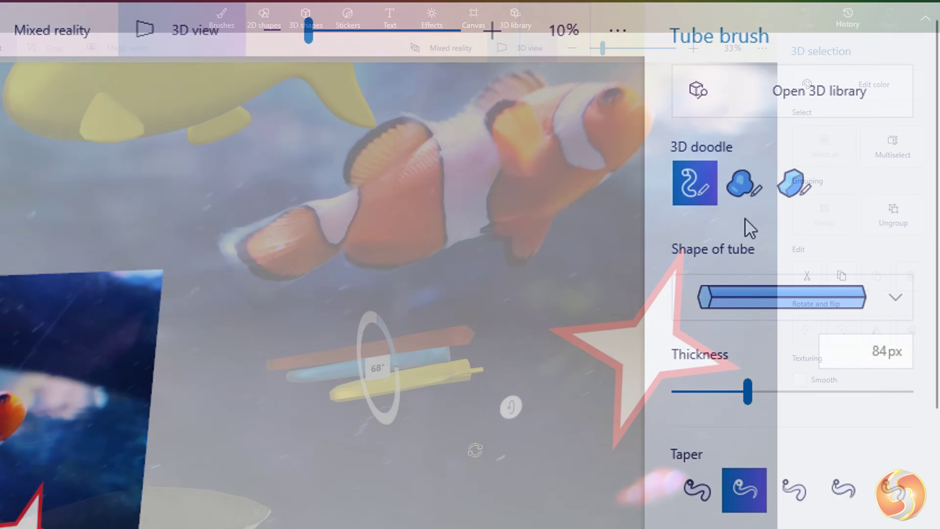
# - Draw a closed yellow soft-edged 3D doodle with straight and curved sides over the photo's upper-right corner
pyautogui.click(744, 200)
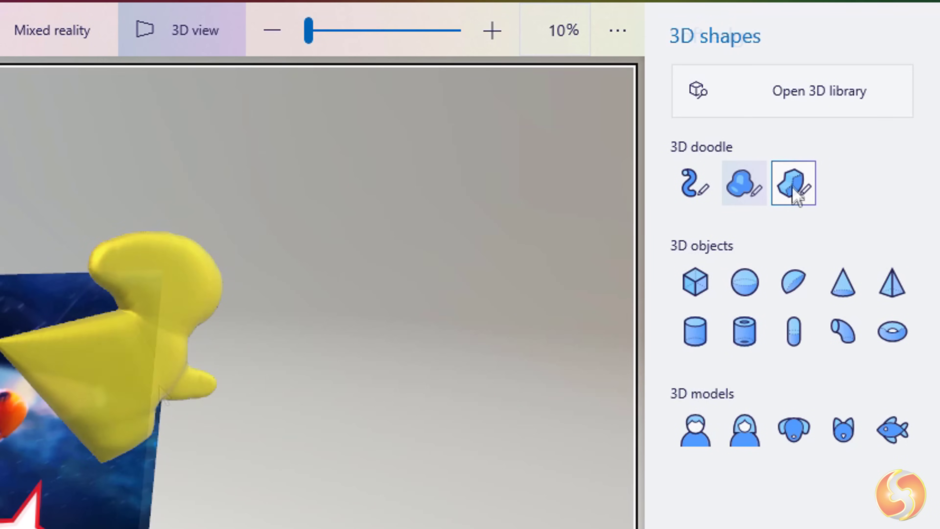
pyautogui.click(791, 181)
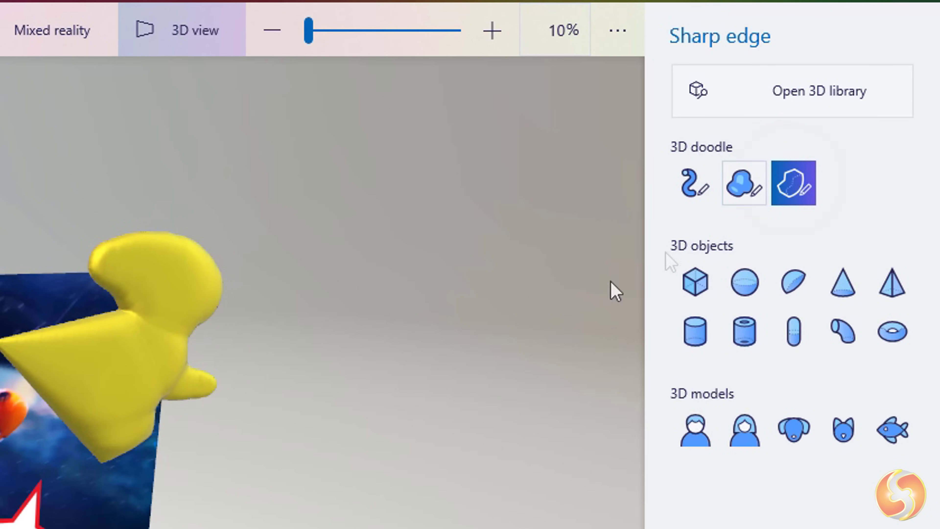
pyautogui.click(534, 152)
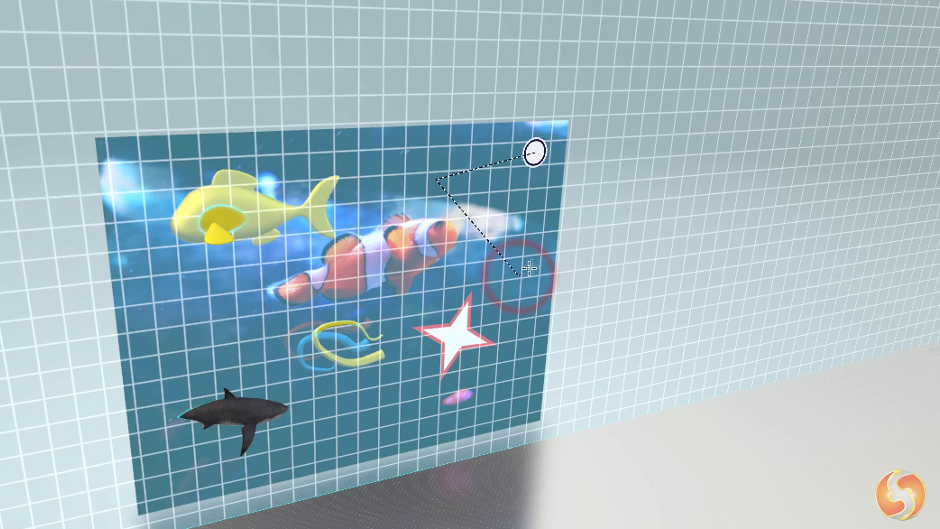
pyautogui.click(555, 253)
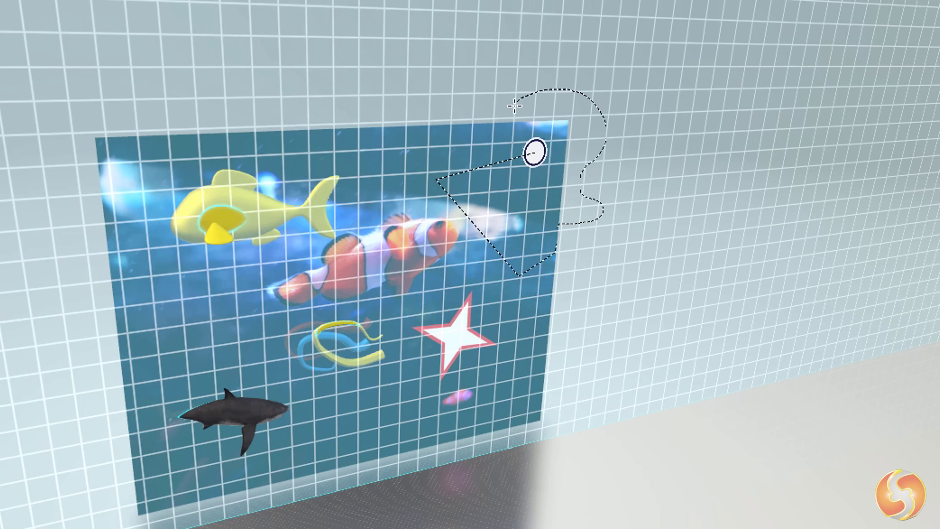
pyautogui.click(534, 151)
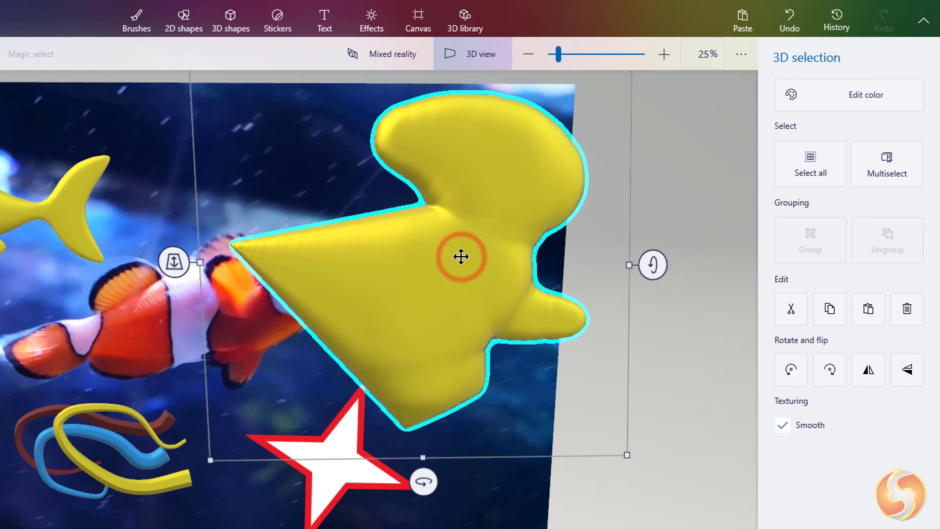
# - Try red on the large yellow 3D doodle and recolor it lime green
pyautogui.click(864, 97)
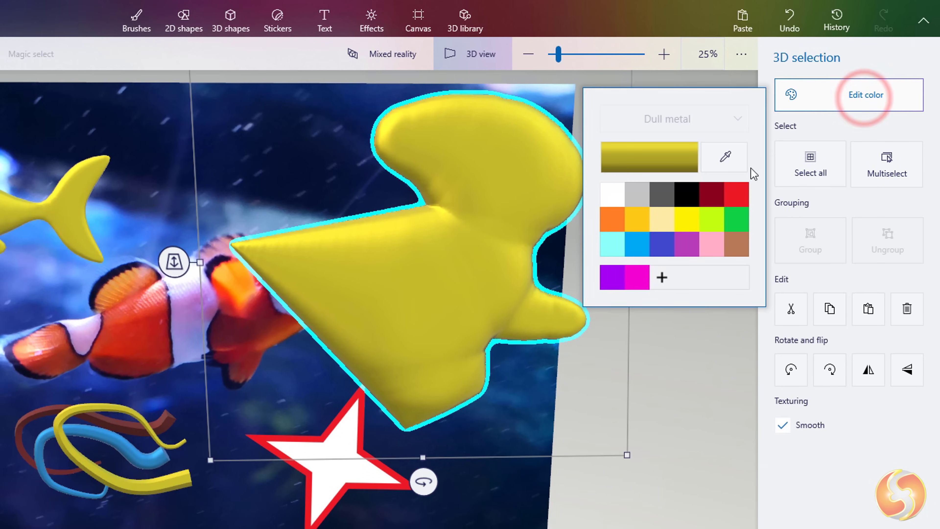
pyautogui.click(722, 198)
pyautogui.click(736, 201)
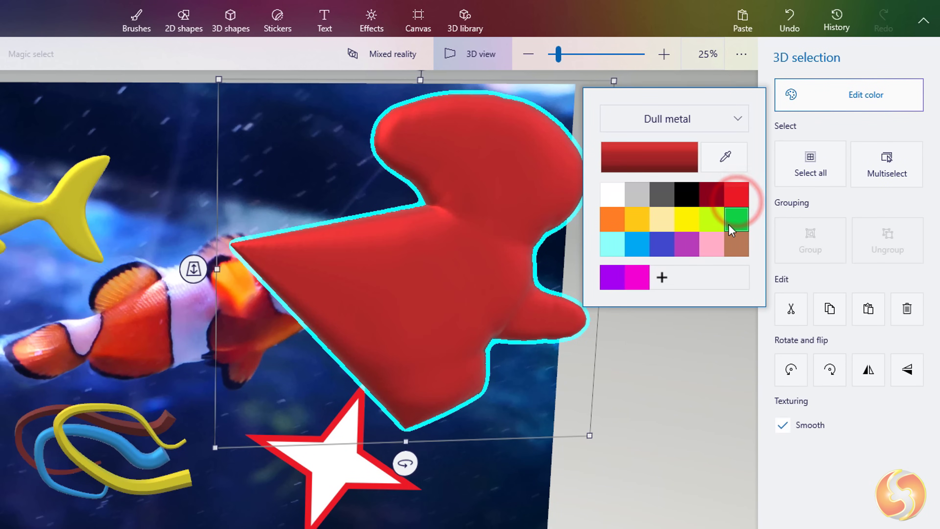
pyautogui.click(723, 227)
pyautogui.click(856, 122)
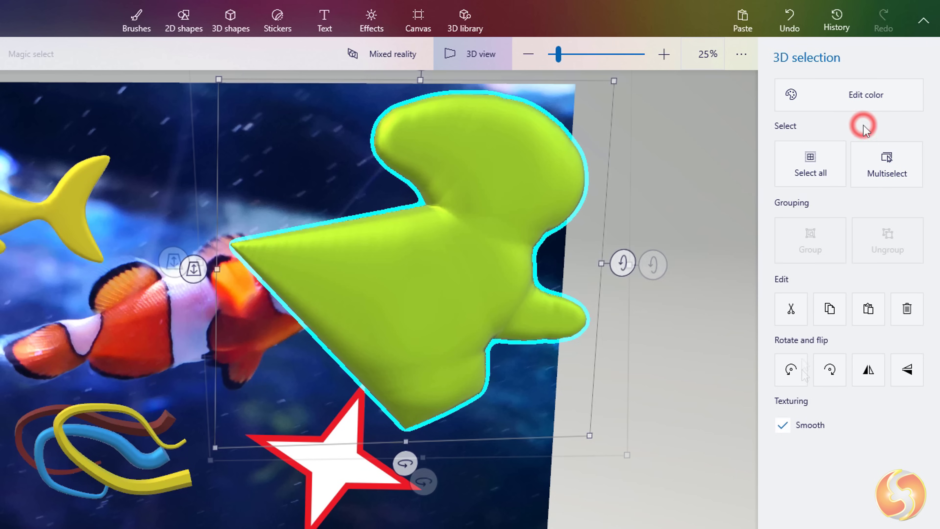
# - Rotate the lime green doodle 90° counterclockwise and back, and flip it horizontally twice
pyautogui.click(792, 370)
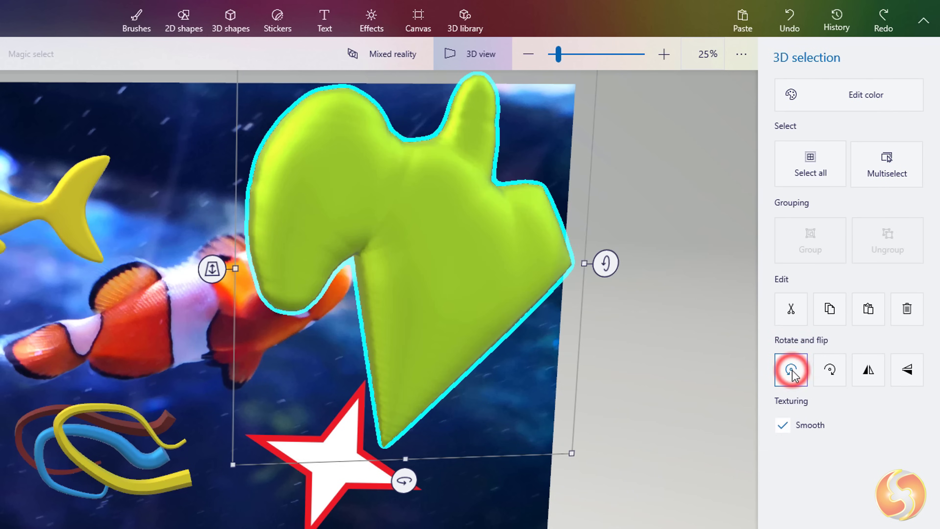
pyautogui.click(830, 370)
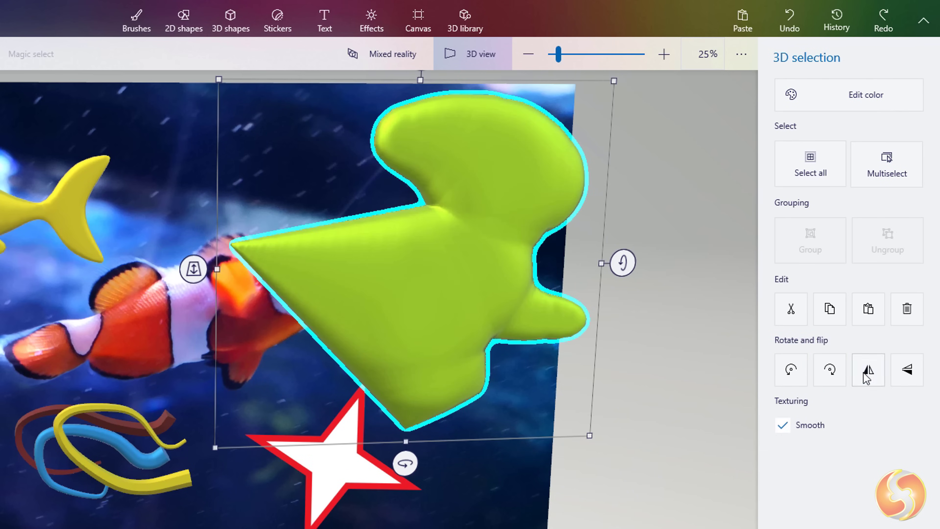
pyautogui.click(866, 372)
pyautogui.click(866, 372)
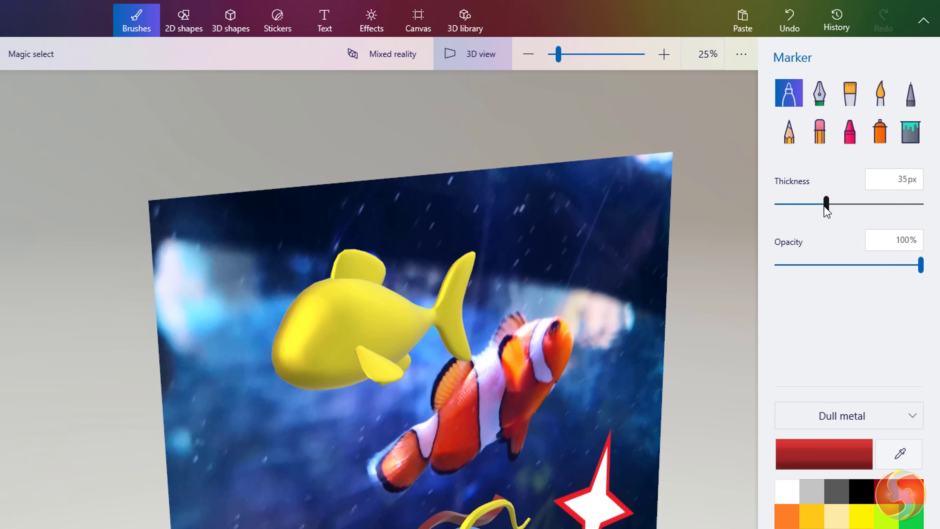
# - Paint red dull metal stripes across the yellow 3D fish with a 21 px Marker and add a small red circle as its eye
pyautogui.click(806, 204)
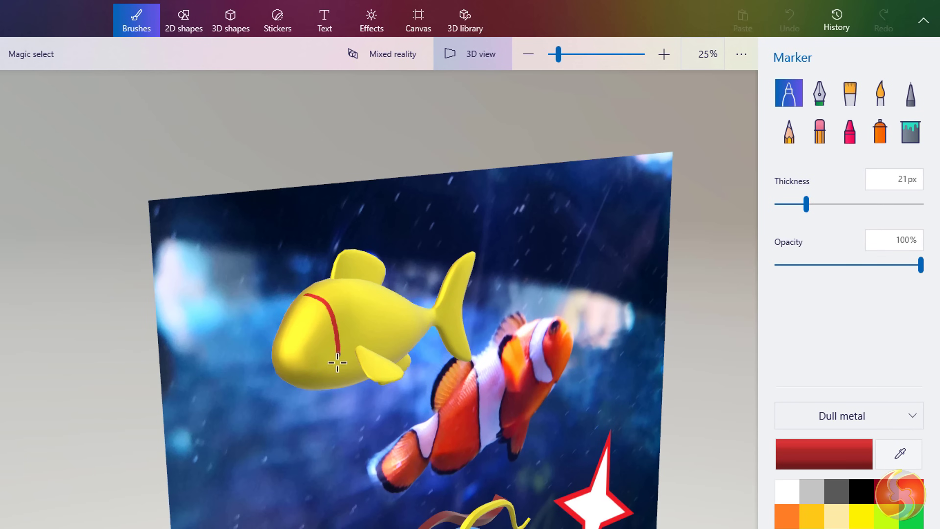
pyautogui.moveTo(327, 288); pyautogui.dragTo(376, 339)
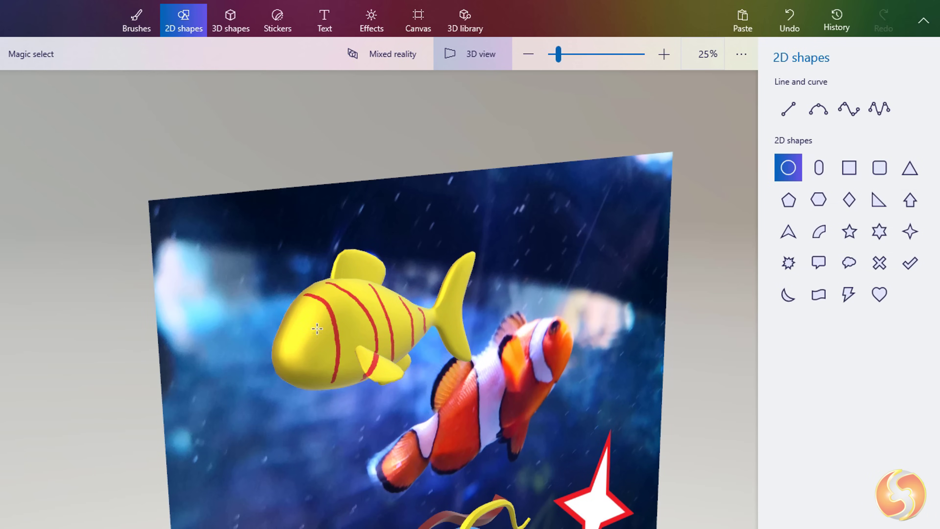
pyautogui.moveTo(316, 326); pyautogui.dragTo(321, 332)
# - Place the Eyebrow sticker as a mouth low on the yellow fish's head and commit it
pyautogui.click(277, 20)
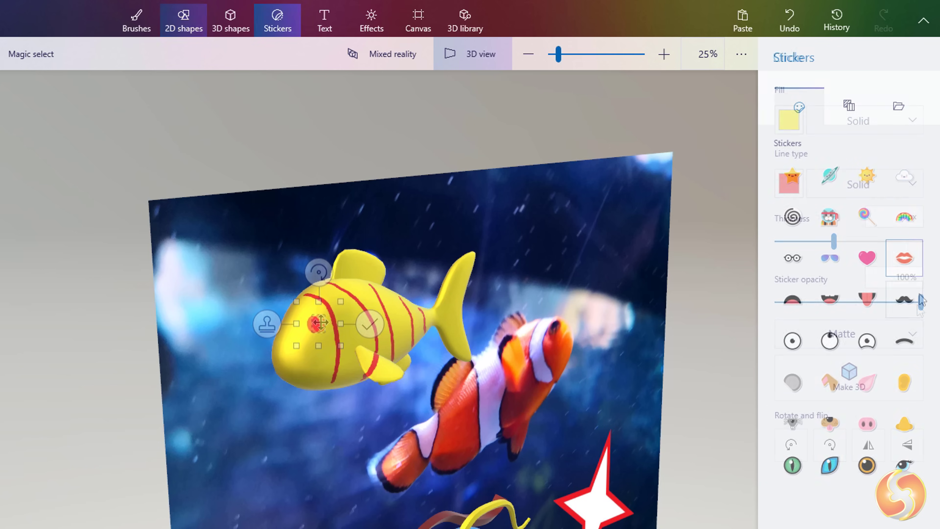
pyautogui.click(905, 344)
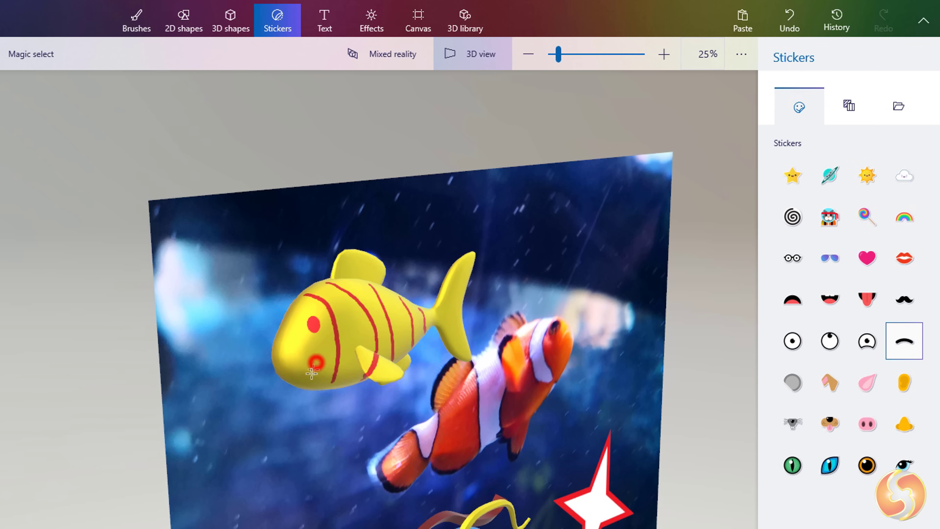
pyautogui.moveTo(317, 362); pyautogui.dragTo(292, 386)
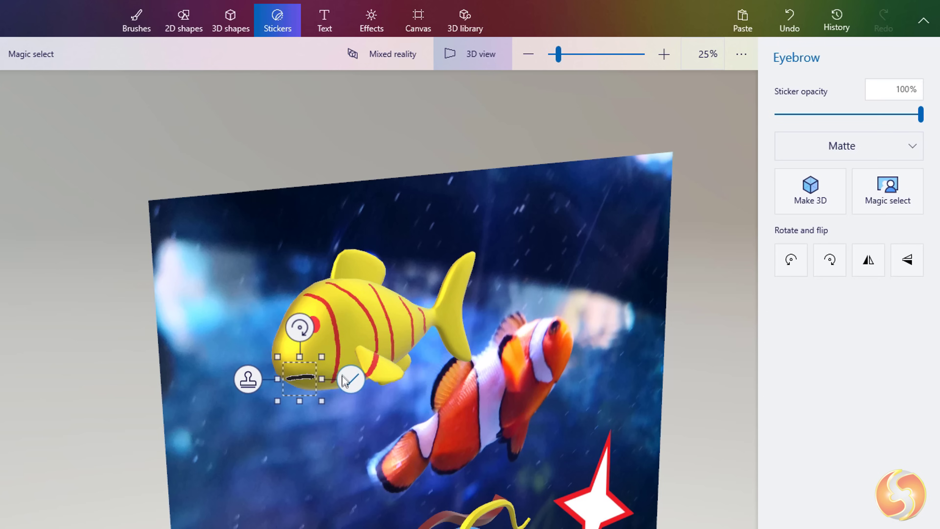
pyautogui.click(350, 378)
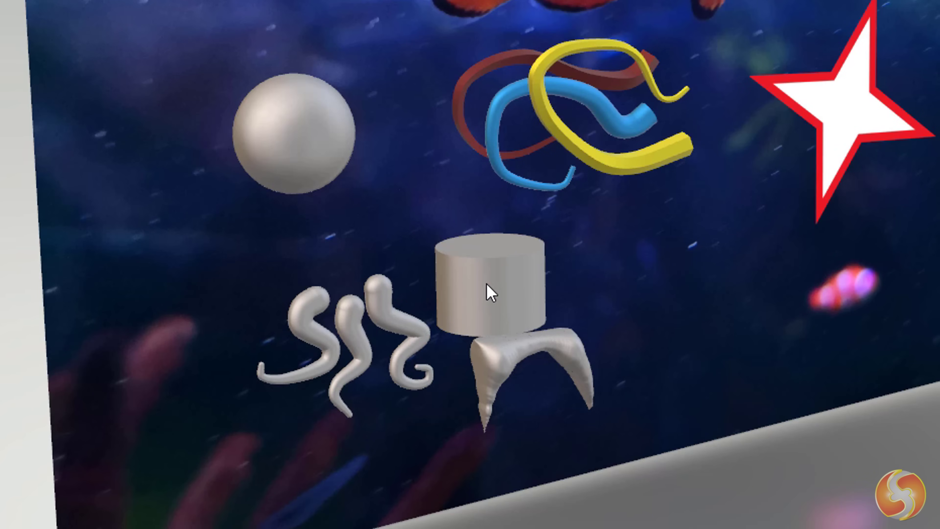
# - Assemble the grey sphere, cylinder, curved piece and tentacles into an octopus and group all its parts
pyautogui.click(488, 287)
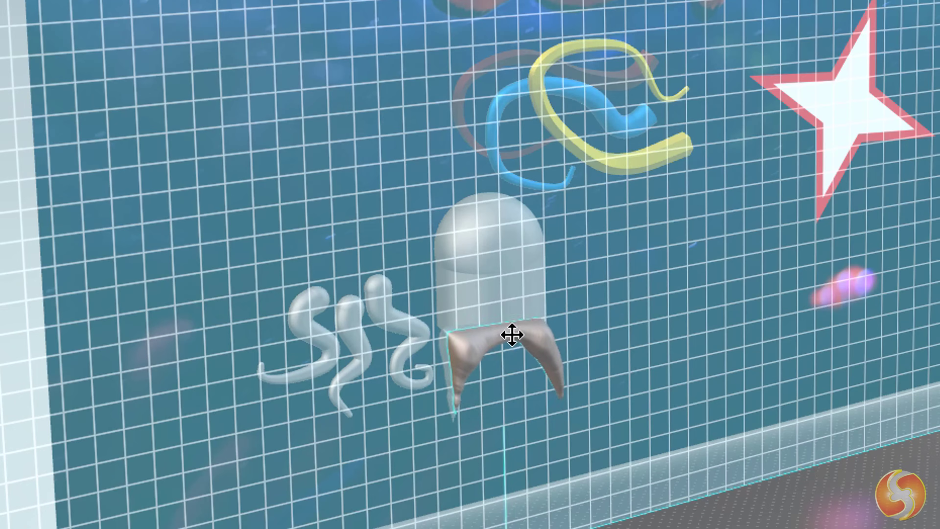
pyautogui.click(509, 337)
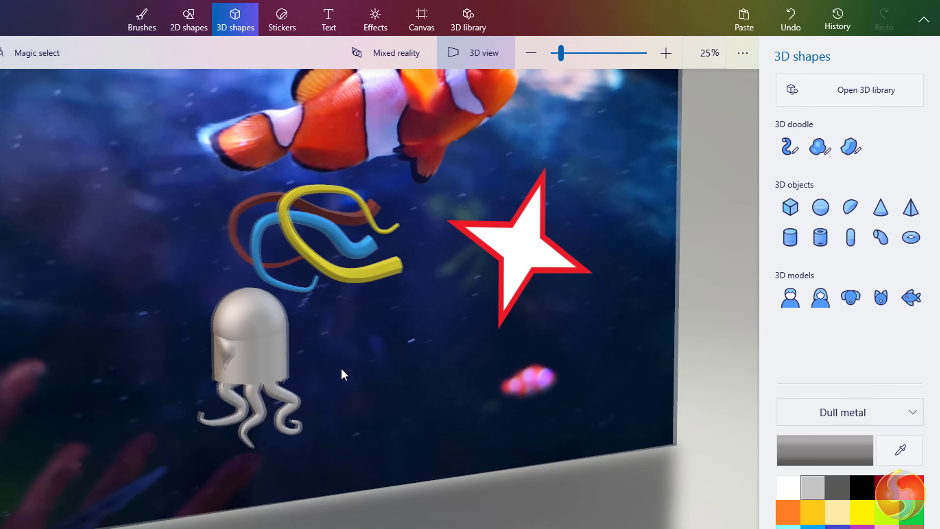
pyautogui.click(267, 316)
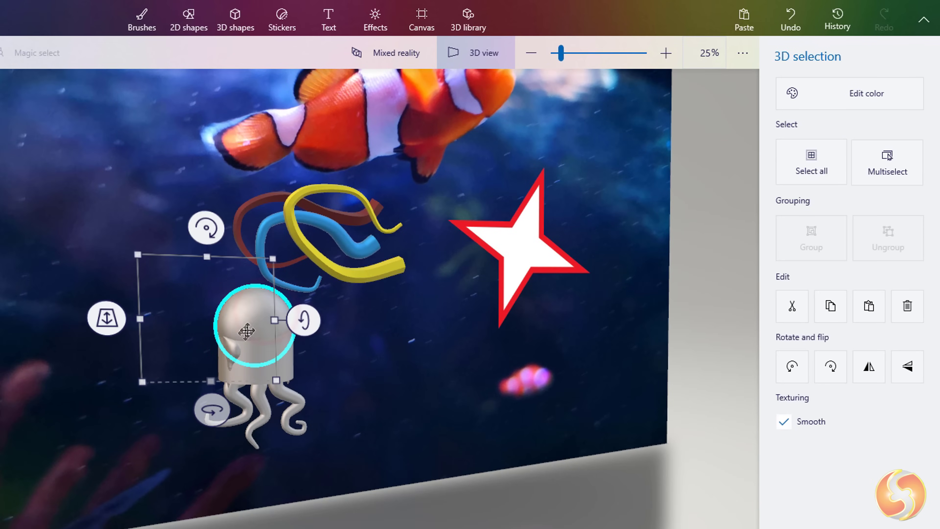
pyautogui.keyDown('ctrl'); pyautogui.click(227, 367); pyautogui.keyUp('ctrl')
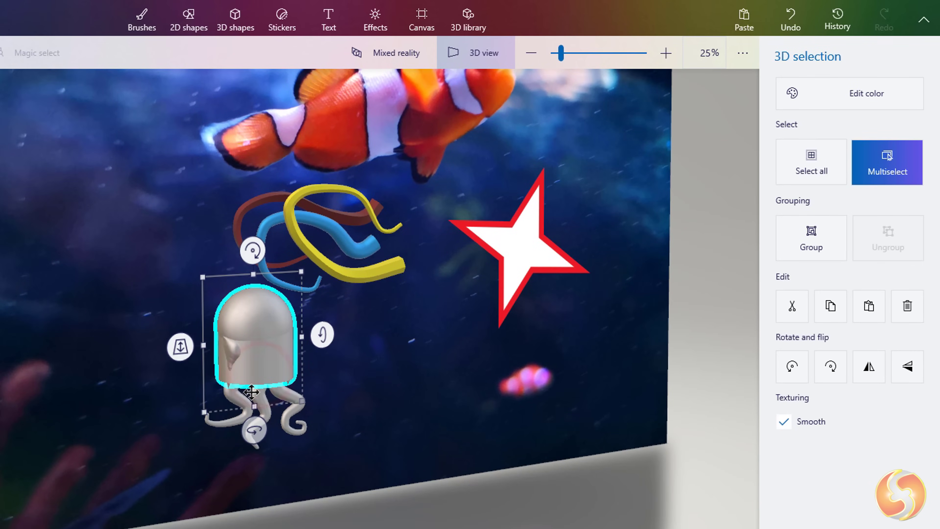
pyautogui.click(241, 391)
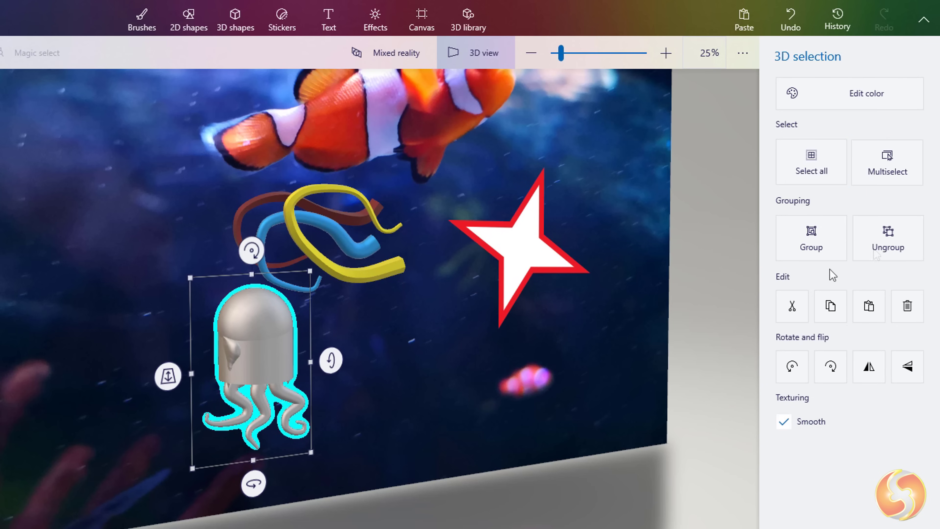
pyautogui.click(823, 243)
# - Move the octopus group up toward the photo's left edge and enlarge it
pyautogui.moveTo(264, 359); pyautogui.dragTo(172, 283)
pyautogui.moveTo(229, 385); pyautogui.dragTo(227, 464)
# - Ungroup the octopus and select its sphere, cylinder and tentacles individually
pyautogui.click(890, 241)
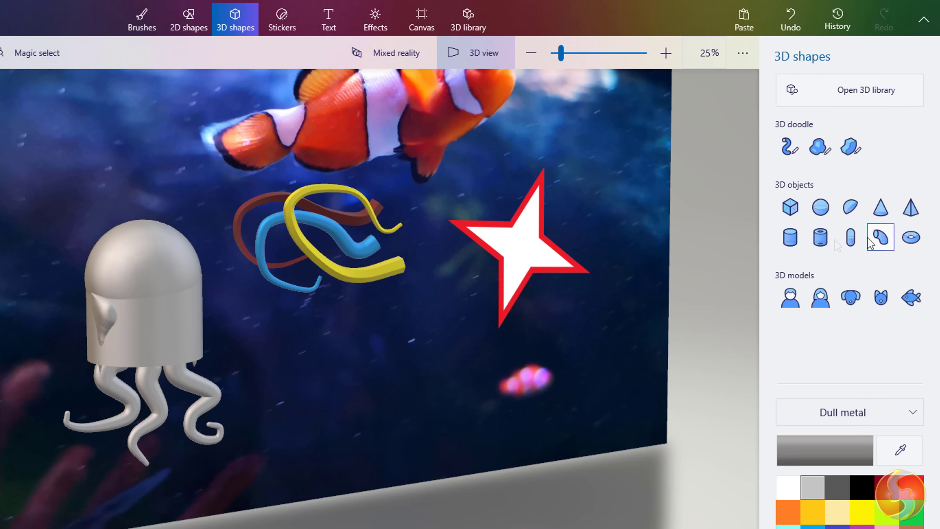
pyautogui.click(136, 256)
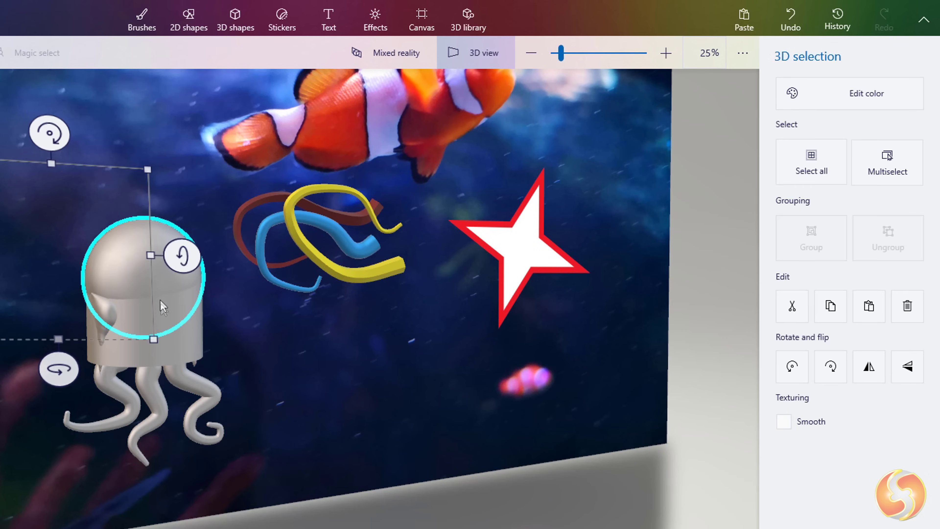
pyautogui.click(177, 353)
pyautogui.click(204, 390)
# - Add a white 2D text box reading "2D Text" in Segoe UI, size 48, above the large clownfish's head
pyautogui.click(328, 19)
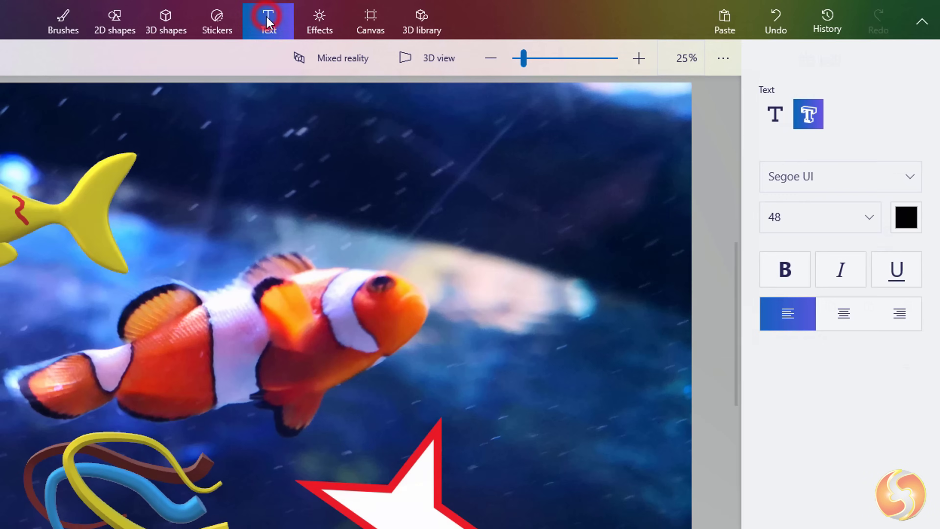
pyautogui.click(773, 115)
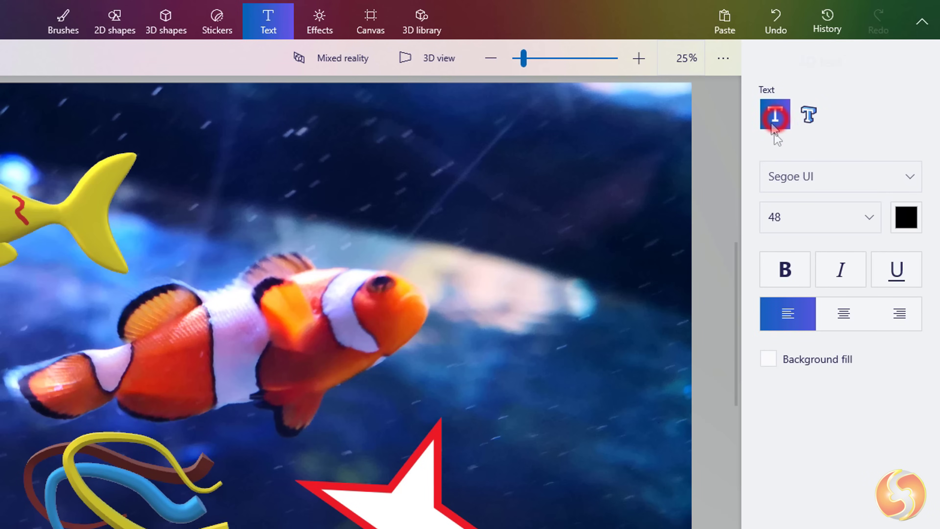
pyautogui.click(911, 223)
pyautogui.click(757, 278)
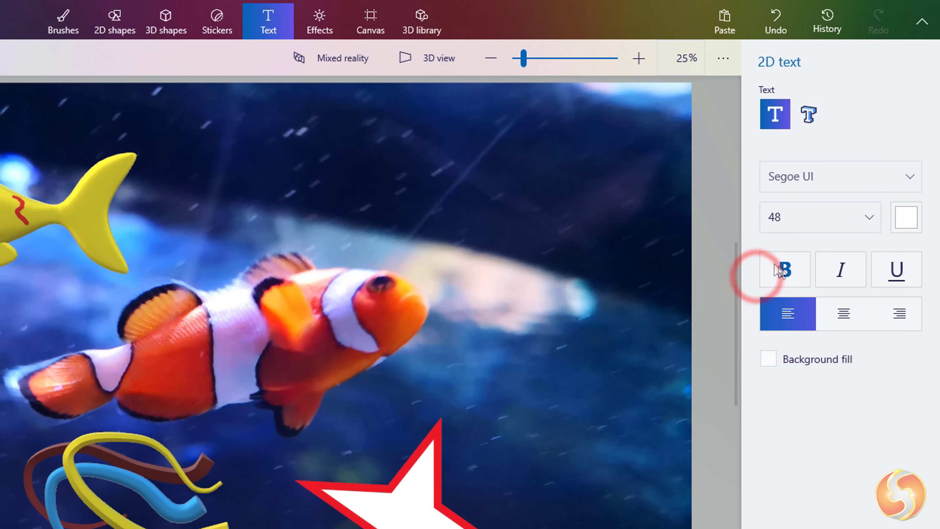
pyautogui.scroll(-3, 388, 269)
pyautogui.scroll(3, 260, 222)
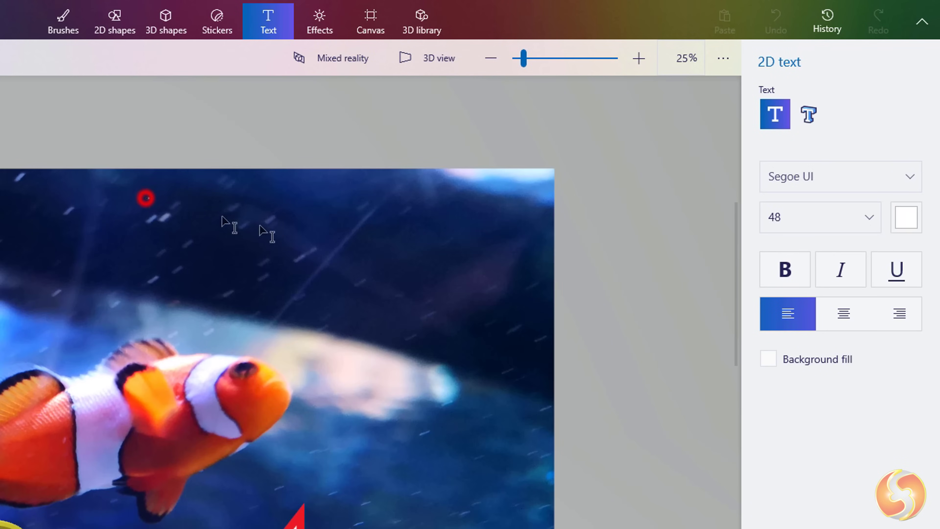
pyautogui.moveTo(146, 198); pyautogui.dragTo(536, 312)
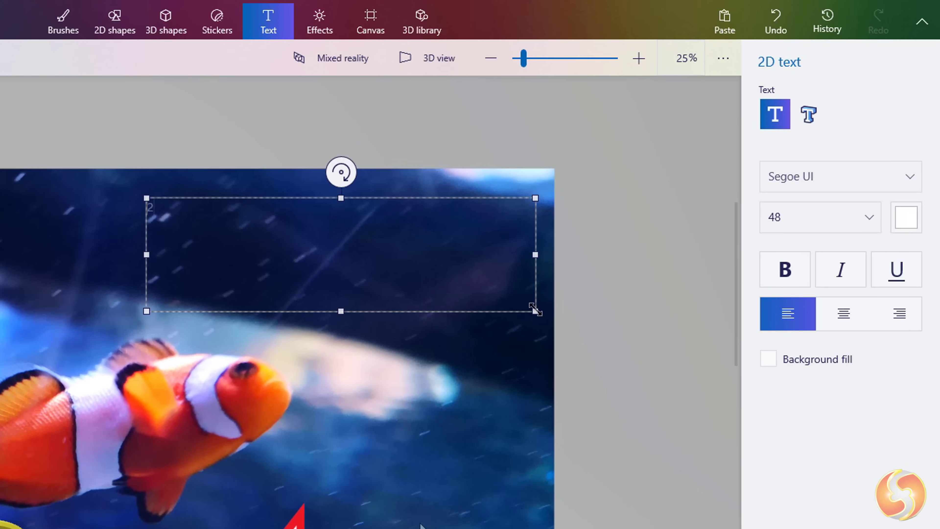
pyautogui.write('2D Text')
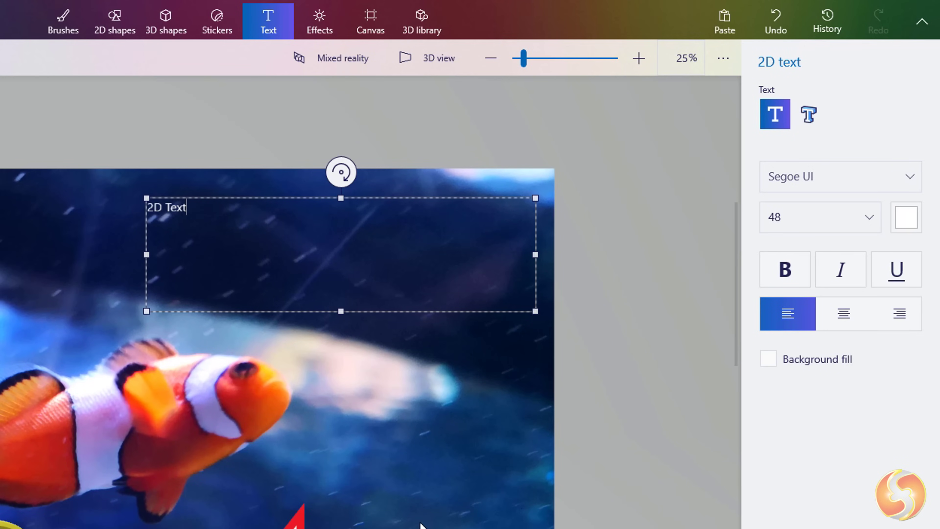
# - Set the font size of the whole "2D Text" line to 94
pyautogui.tripleClick(201, 208)
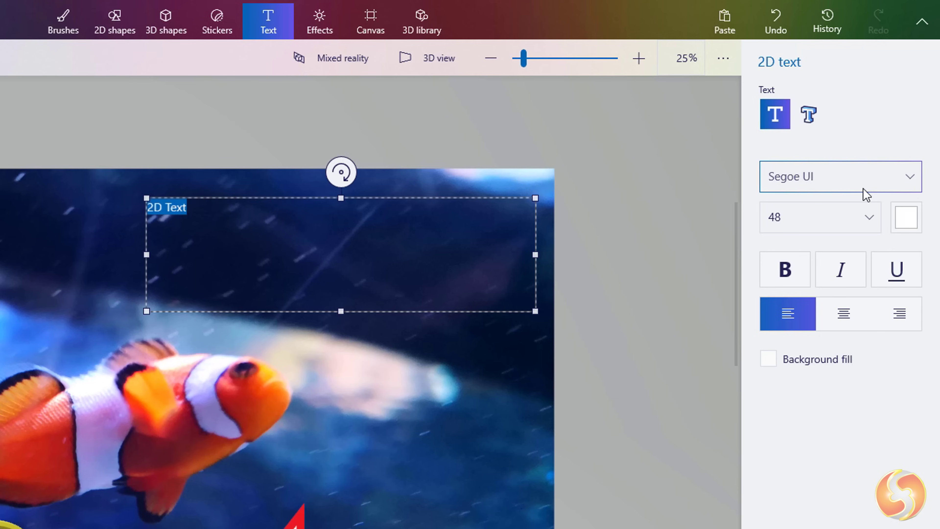
pyautogui.click(850, 216)
pyautogui.click(814, 278)
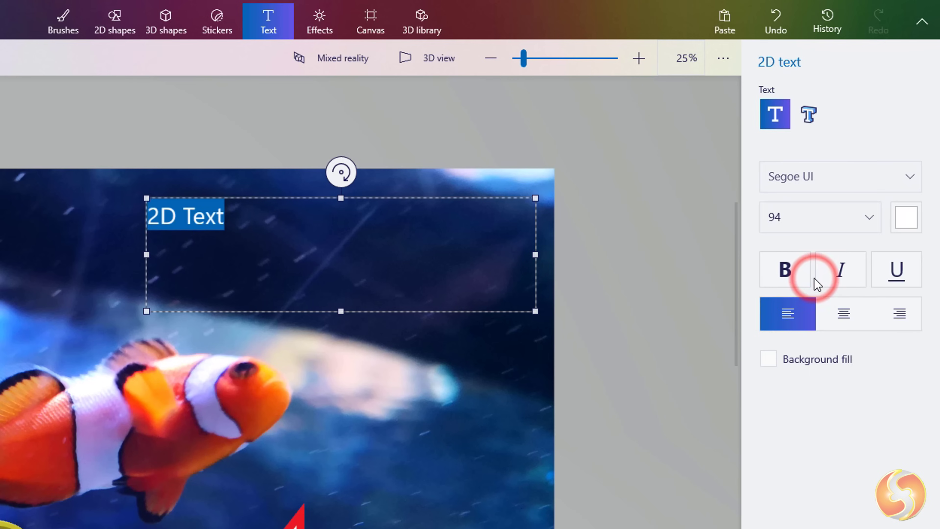
# - Colour the "2D Text" line yellow, tighten its box and commit it above the large clownfish's head
pyautogui.click(780, 275)
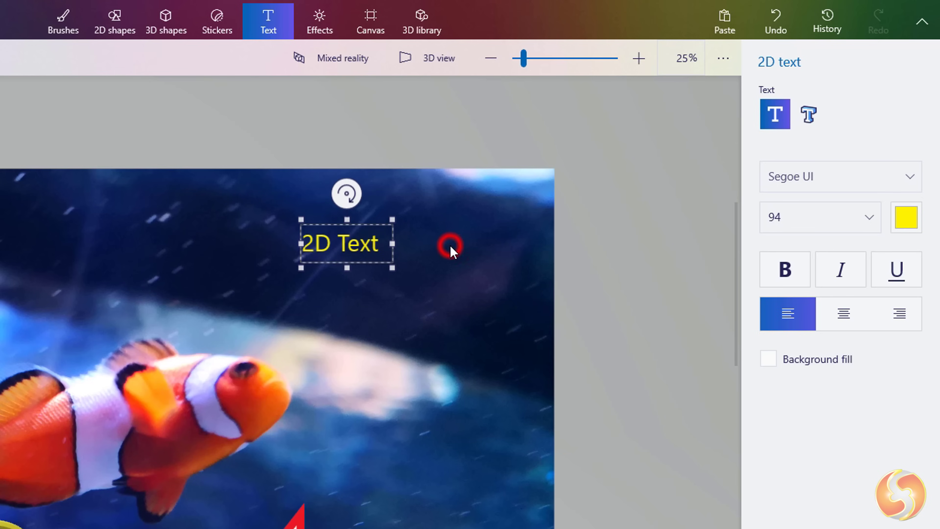
pyautogui.click(450, 251)
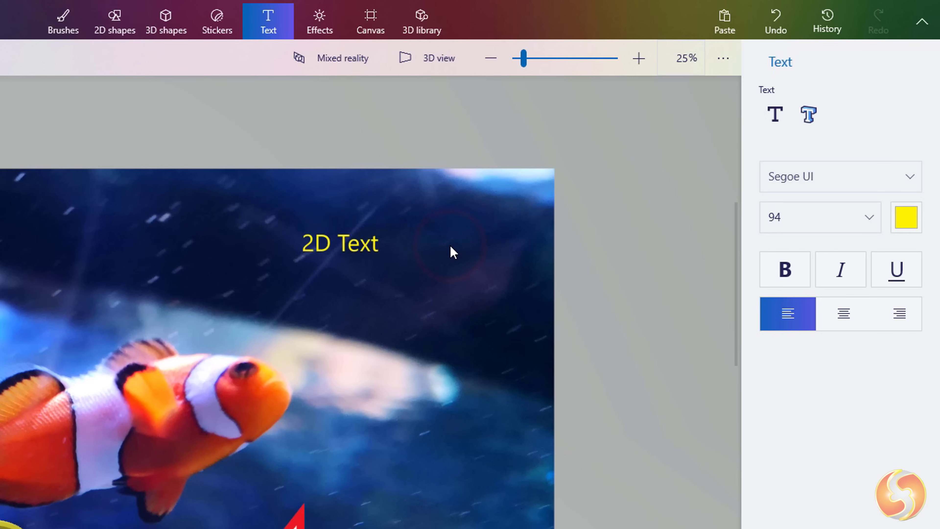
pyautogui.click(367, 224)
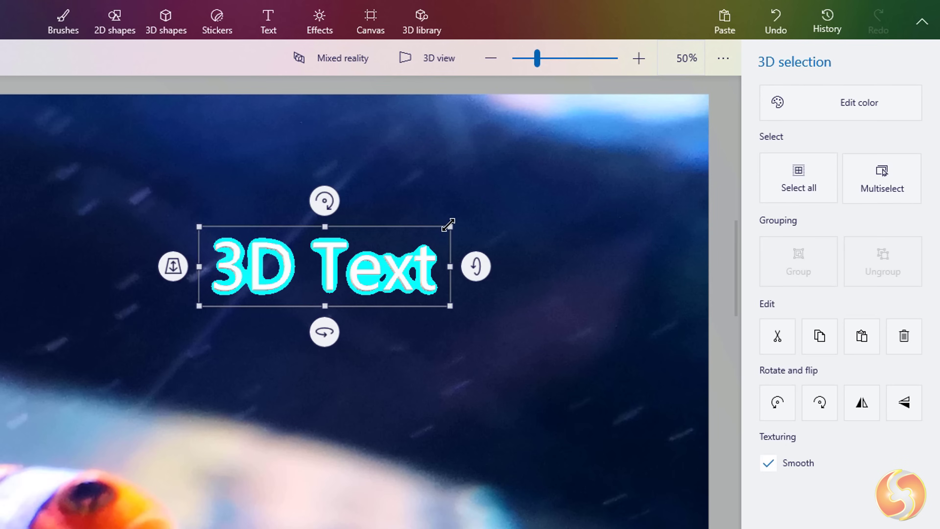
# - Enlarge the white "3D Text", give it more depth and rotate it in all directions so it slants upward near the photo's upper-right corner
pyautogui.moveTo(448, 225); pyautogui.dragTo(614, 175)
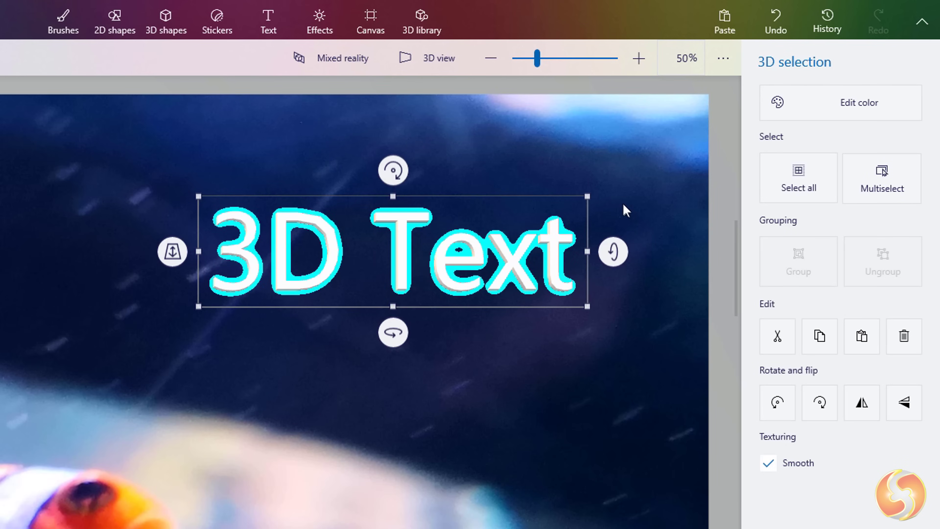
pyautogui.moveTo(619, 243); pyautogui.dragTo(612, 276)
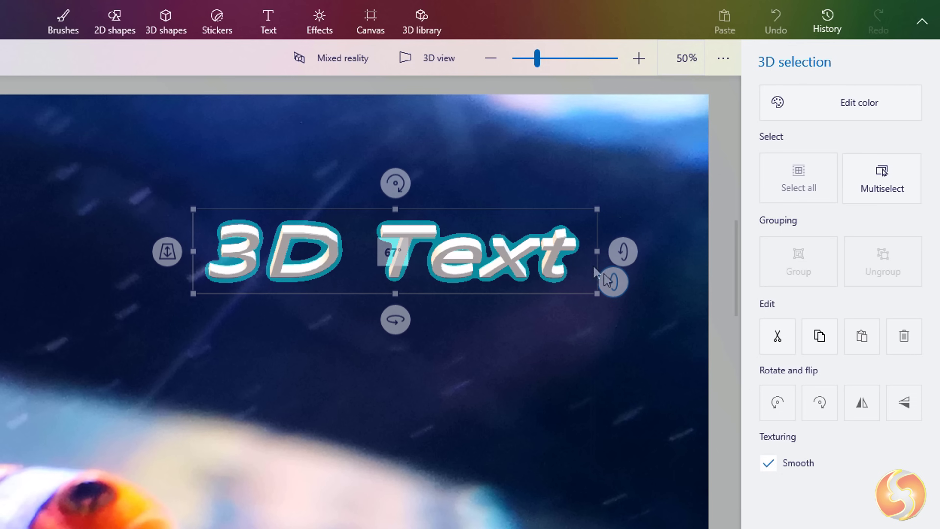
pyautogui.moveTo(395, 182); pyautogui.dragTo(398, 193)
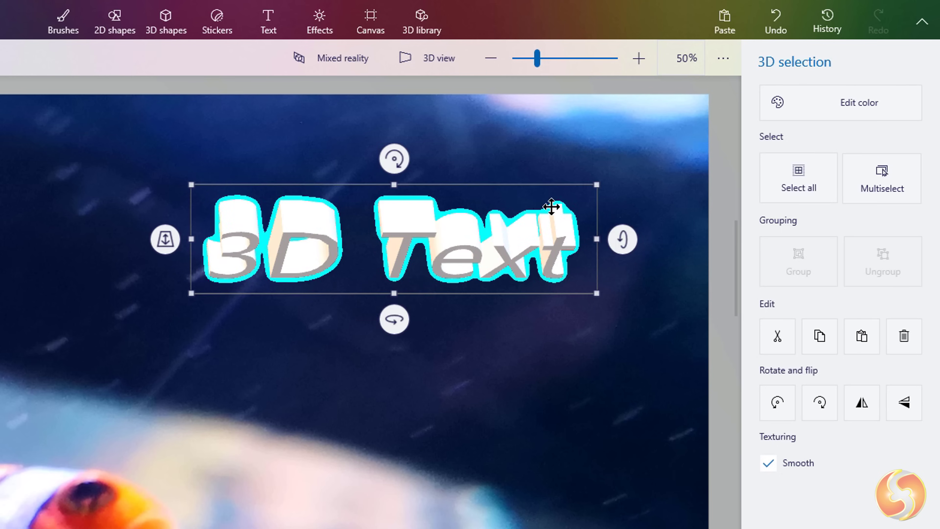
pyautogui.moveTo(617, 239); pyautogui.dragTo(579, 245)
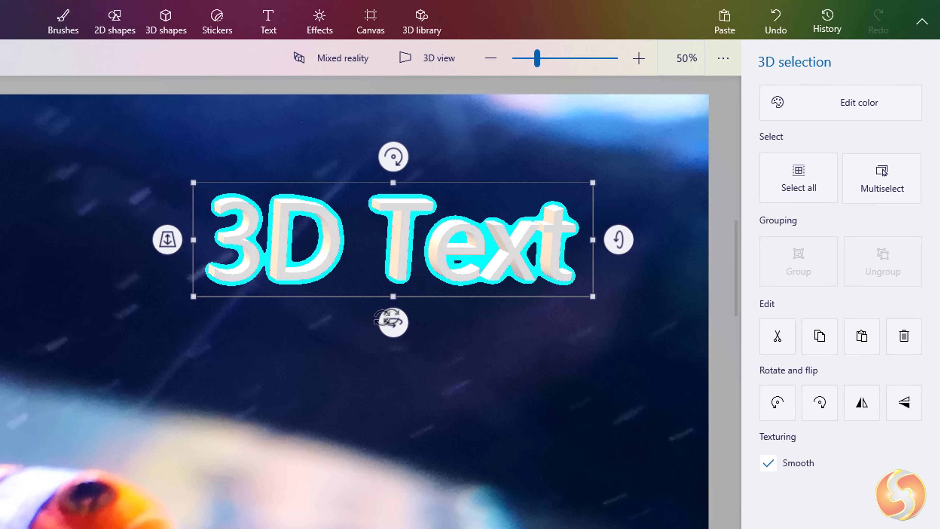
pyautogui.moveTo(388, 319); pyautogui.dragTo(388, 320)
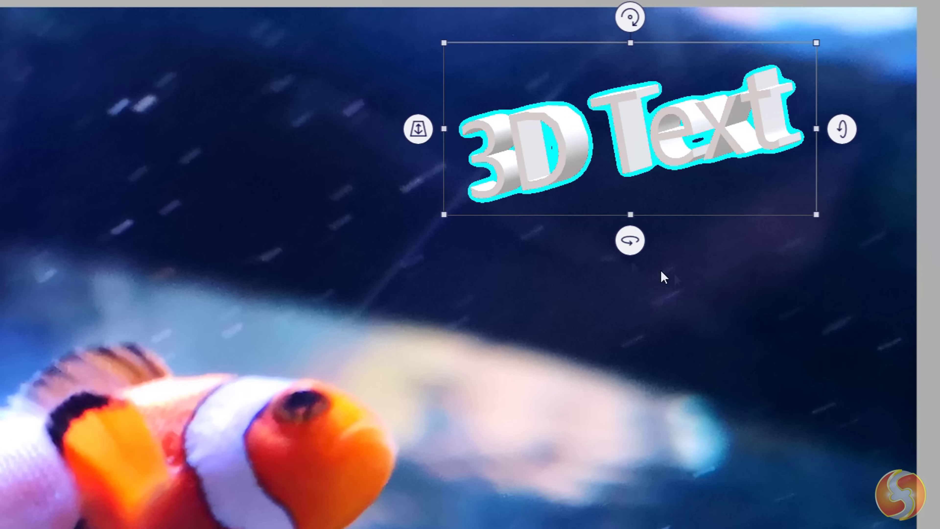
pyautogui.click(540, 302)
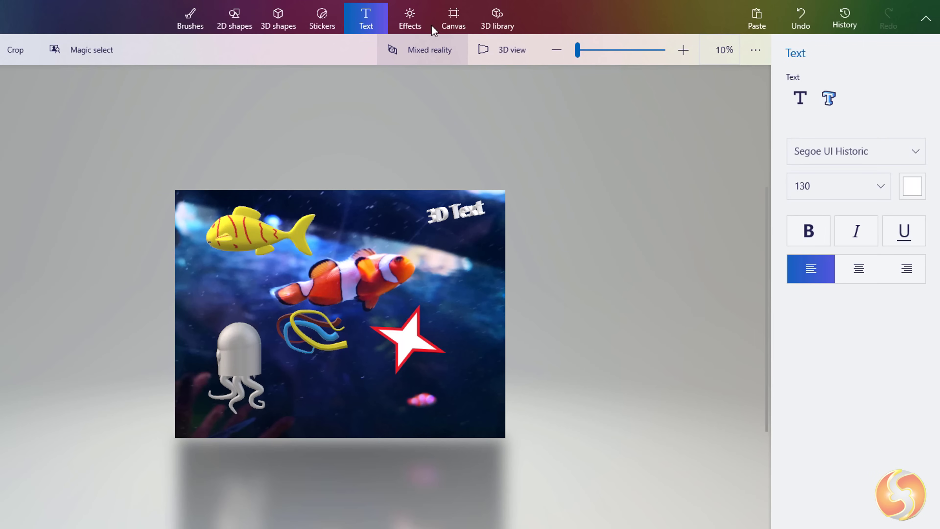
# - Try the Lavender filter and one more, restore the Default filter and turn the light wheel to light the scene from the upper left
pyautogui.click(410, 16)
pyautogui.scroll(3, 270, 238)
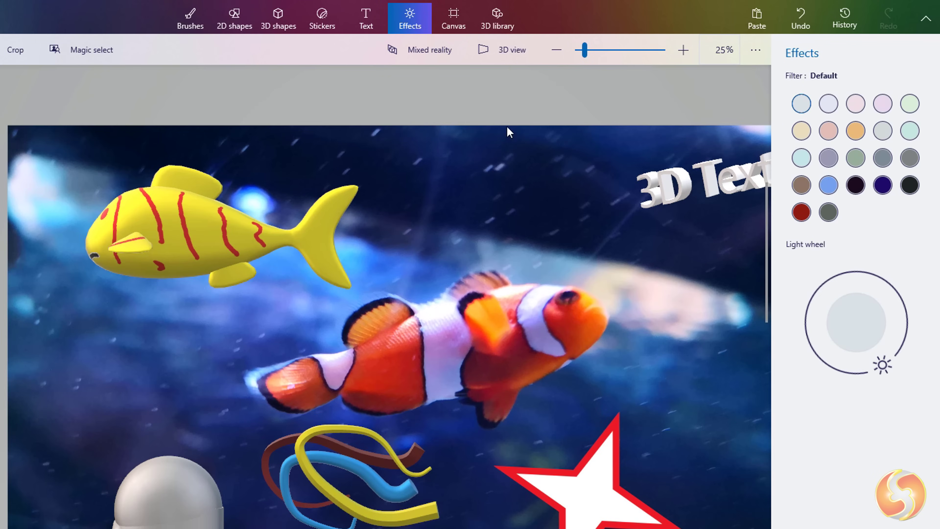
pyautogui.click(831, 105)
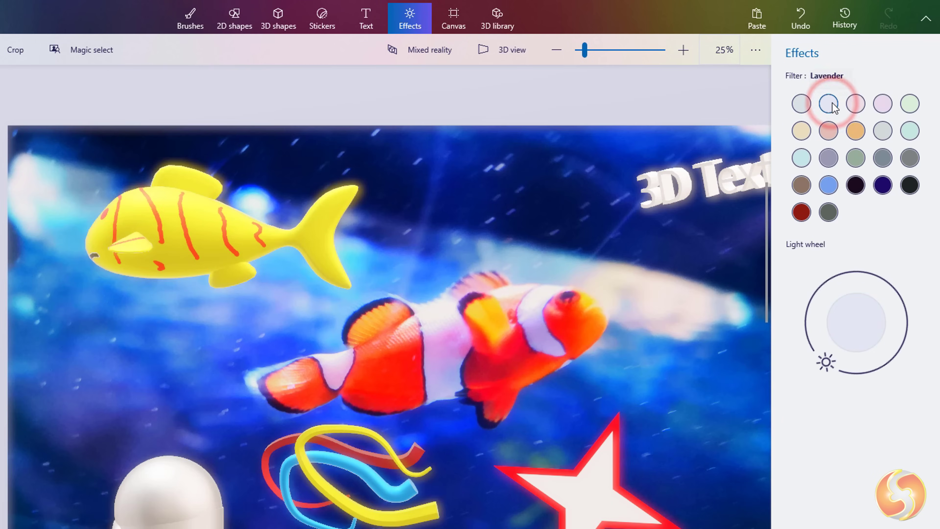
pyautogui.click(831, 137)
pyautogui.click(801, 104)
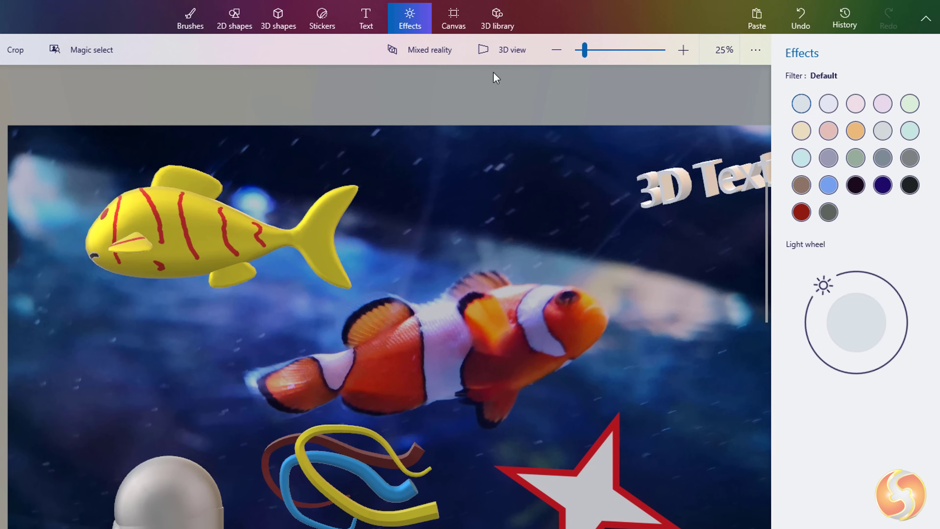
# - Hide the canvas and show it again, and rotate it a quarter turn counterclockwise and back
pyautogui.click(461, 20)
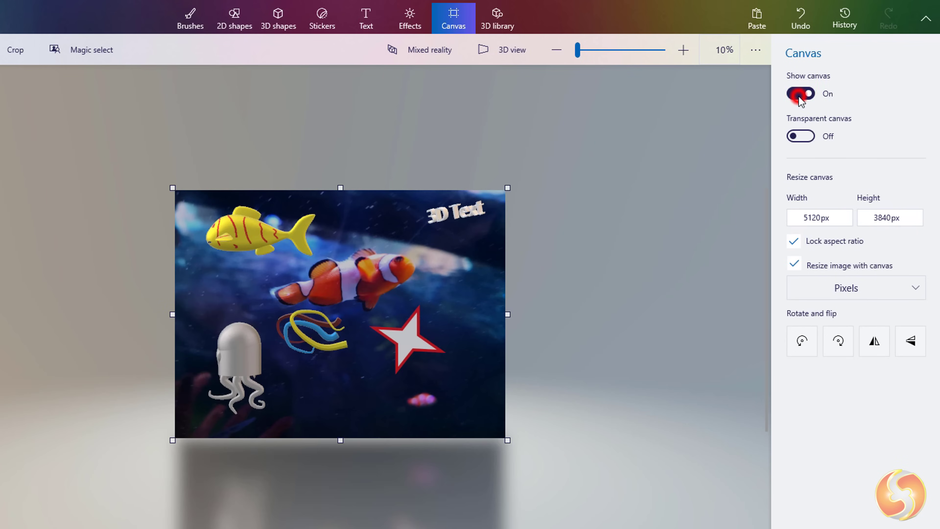
pyautogui.click(800, 95)
pyautogui.click(799, 95)
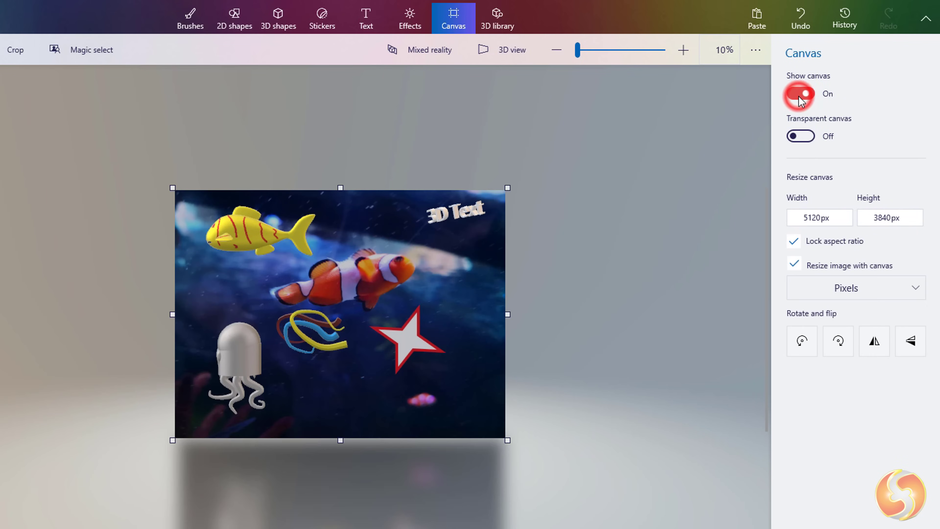
pyautogui.click(803, 342)
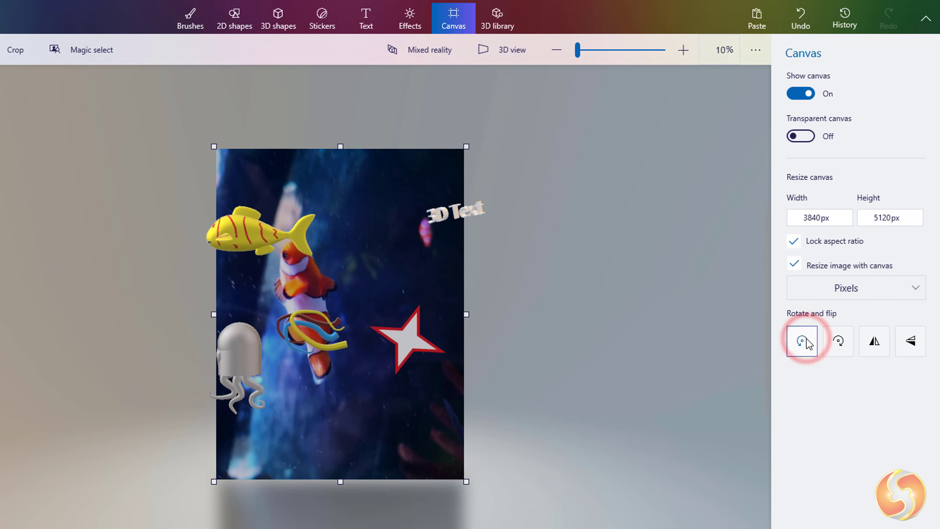
pyautogui.click(837, 342)
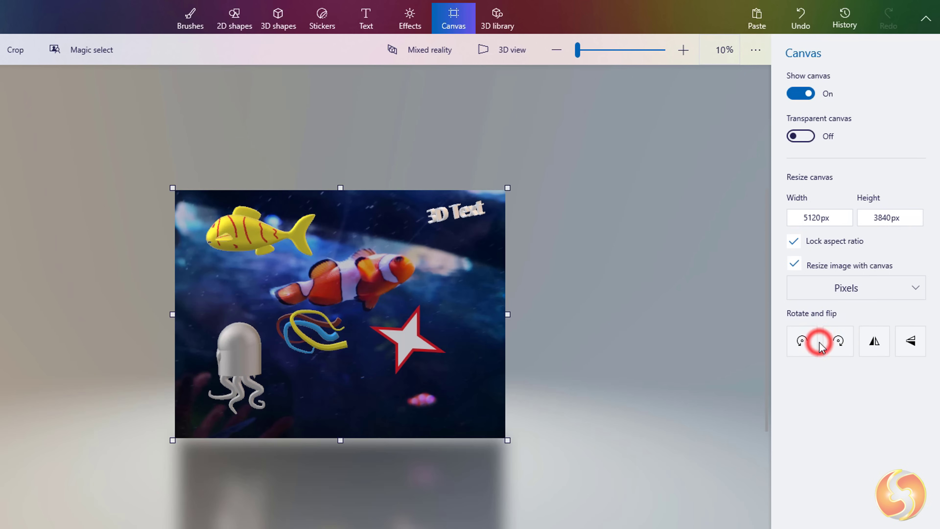
# - View the scene's 3D objects in mixed reality in 3D Viewer and switch Mixed reality off
pyautogui.click(428, 52)
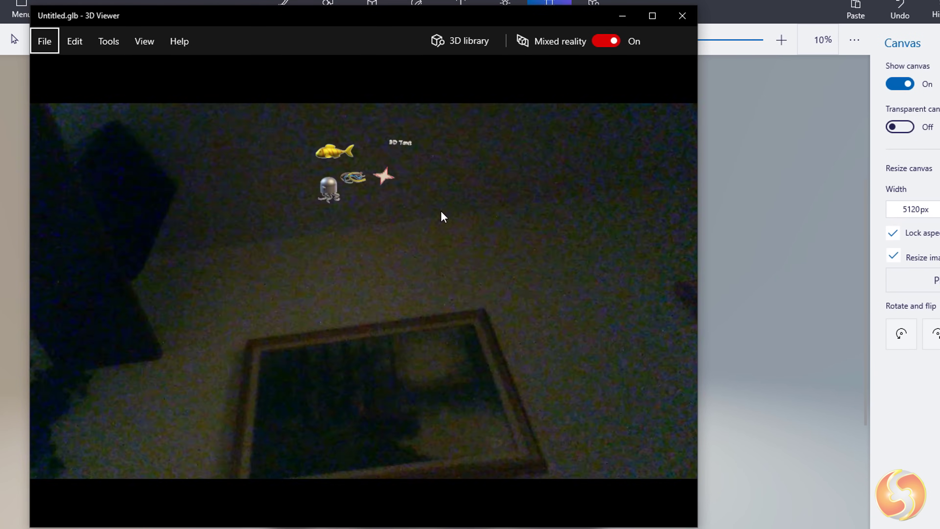
pyautogui.click(614, 42)
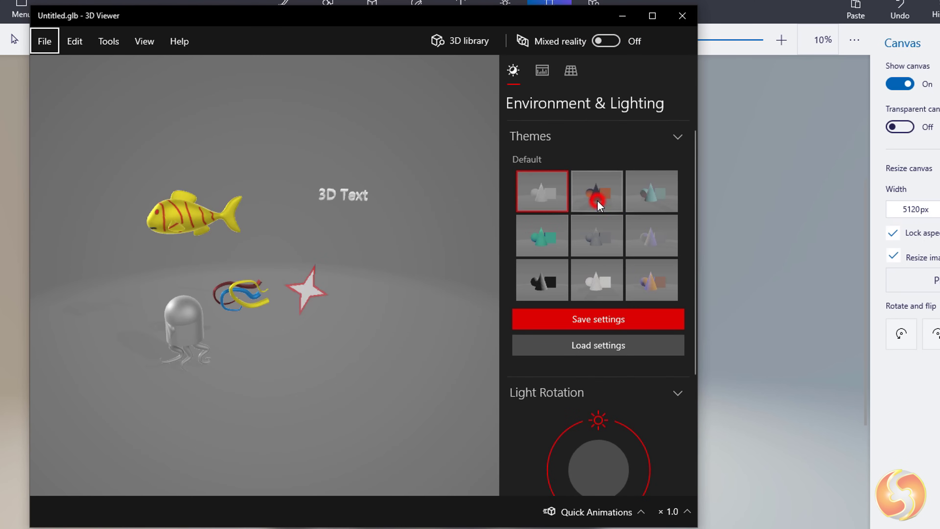
# - Try the orange-and-blue lighting theme, switch to the third theme in the first row and rotate the light around the models
pyautogui.click(597, 202)
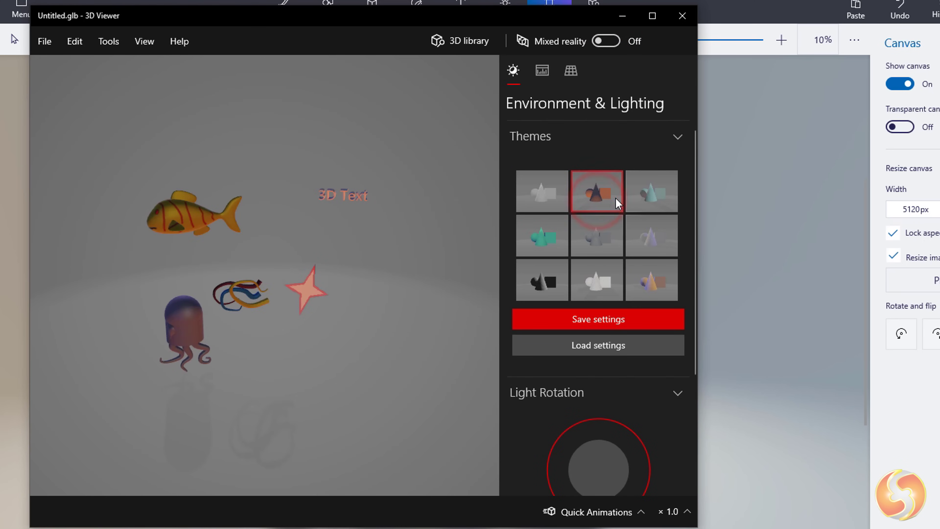
pyautogui.click(662, 204)
pyautogui.scroll(-3, 588, 385)
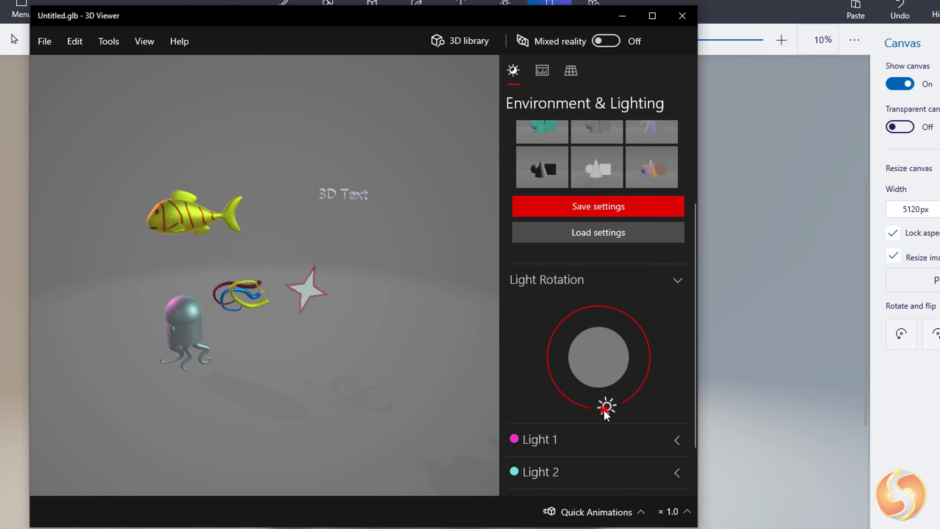
pyautogui.moveTo(605, 409); pyautogui.dragTo(634, 392)
# - Apply one of the quick animations to the 3D scene
pyautogui.scroll(-2, 625, 370)
pyautogui.click(629, 510)
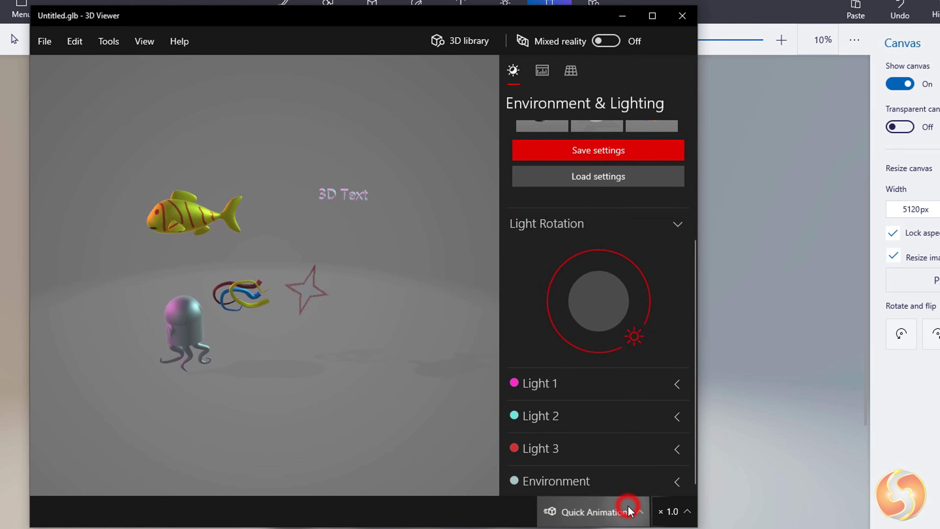
pyautogui.click(588, 416)
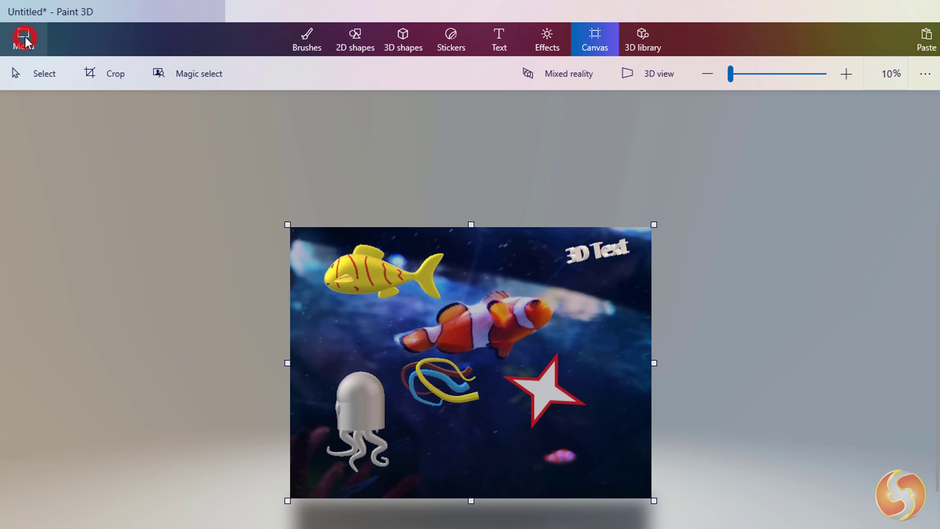
# - Return to Paint 3D and open the Save as options for the project
pyautogui.click(23, 37)
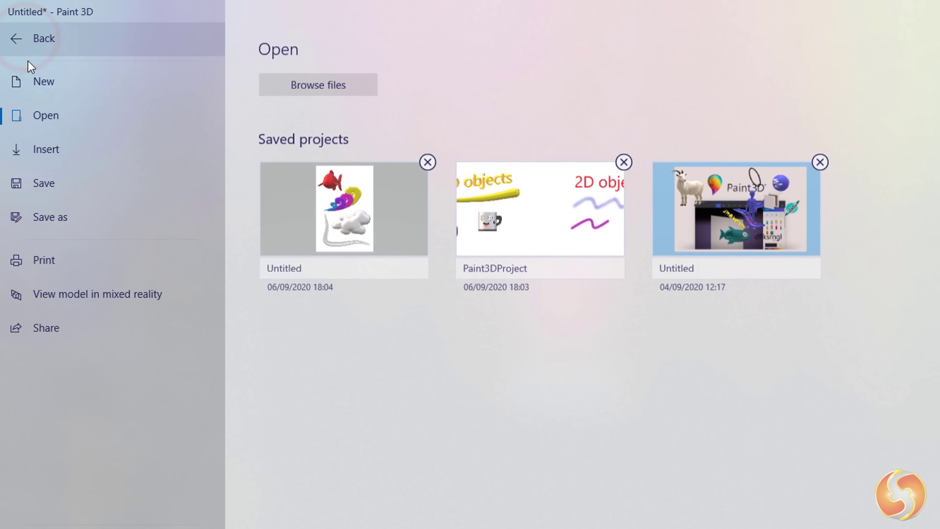
pyautogui.click(66, 222)
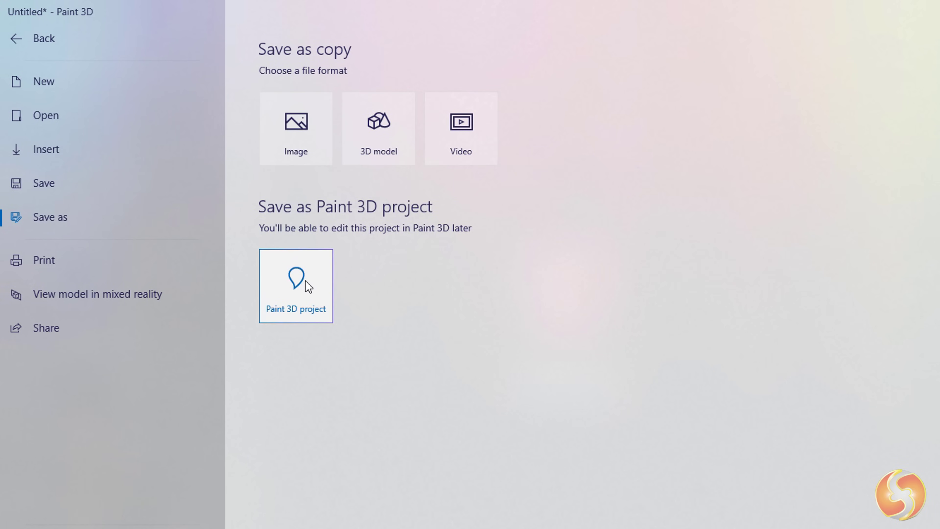